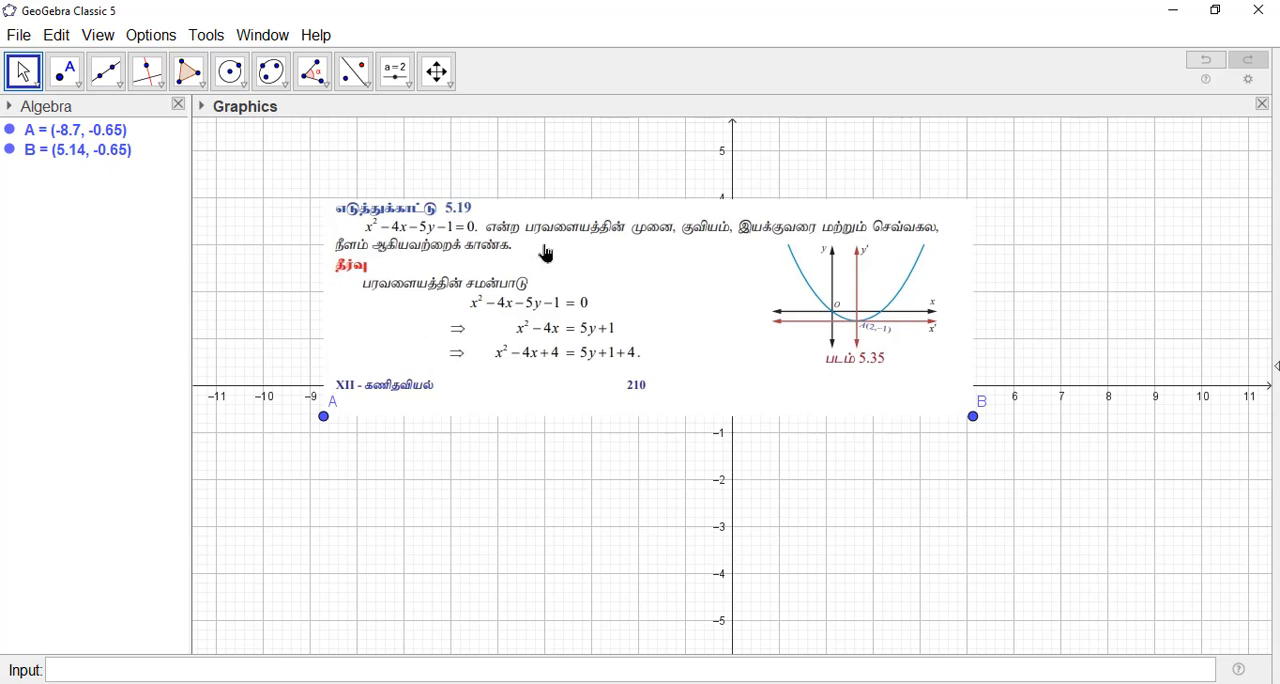
# Step: Move the problem image down over the x-axis and set the layout to show the input bar at the top
pyautogui.moveTo(545, 250); pyautogui.dragTo(569, 414)
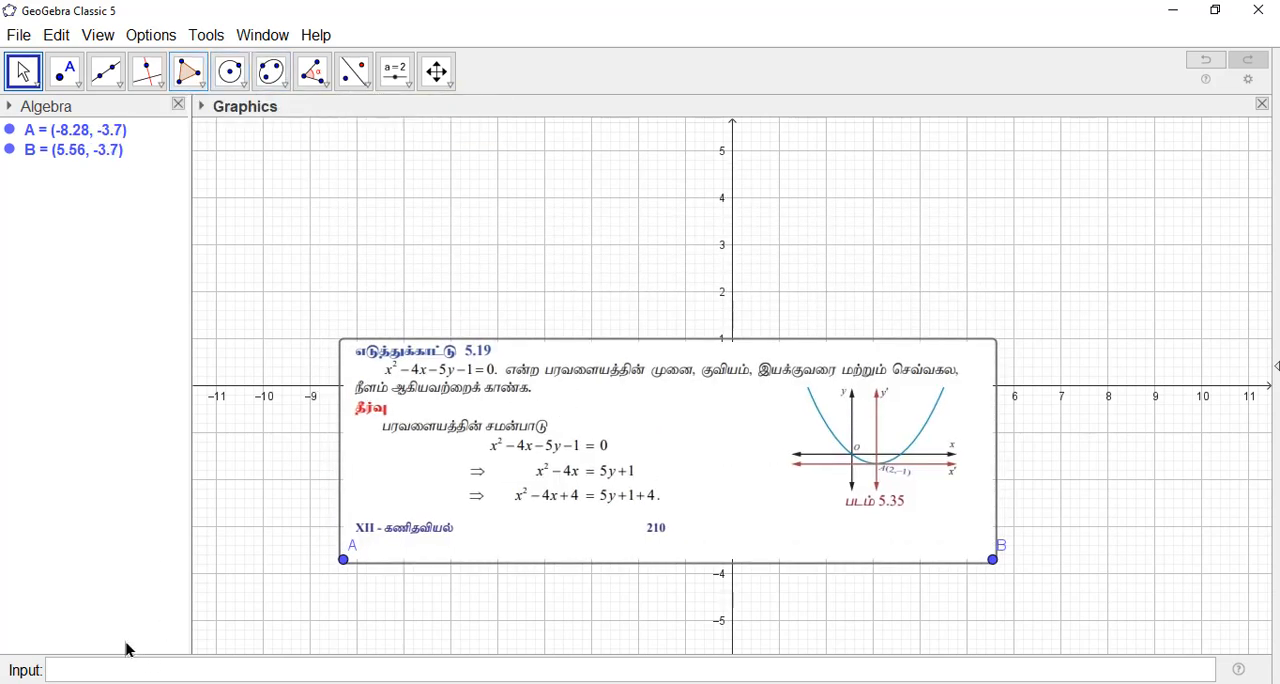
pyautogui.click(158, 42)
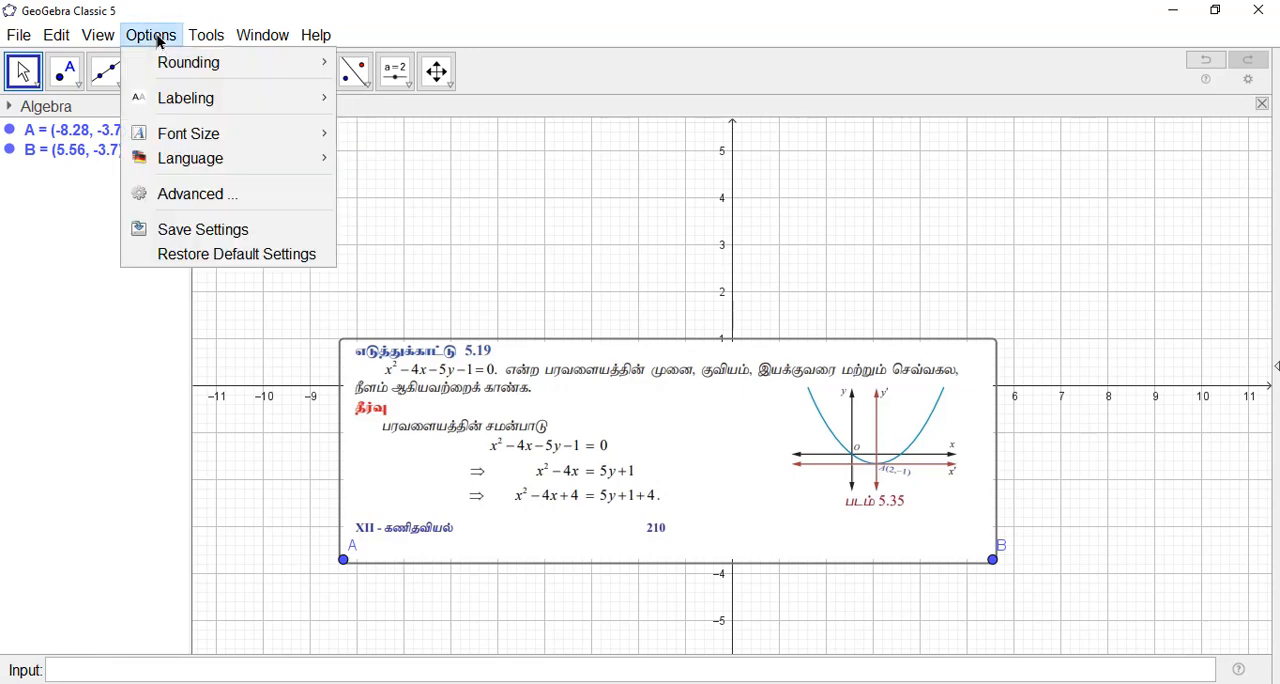
pyautogui.click(186, 188)
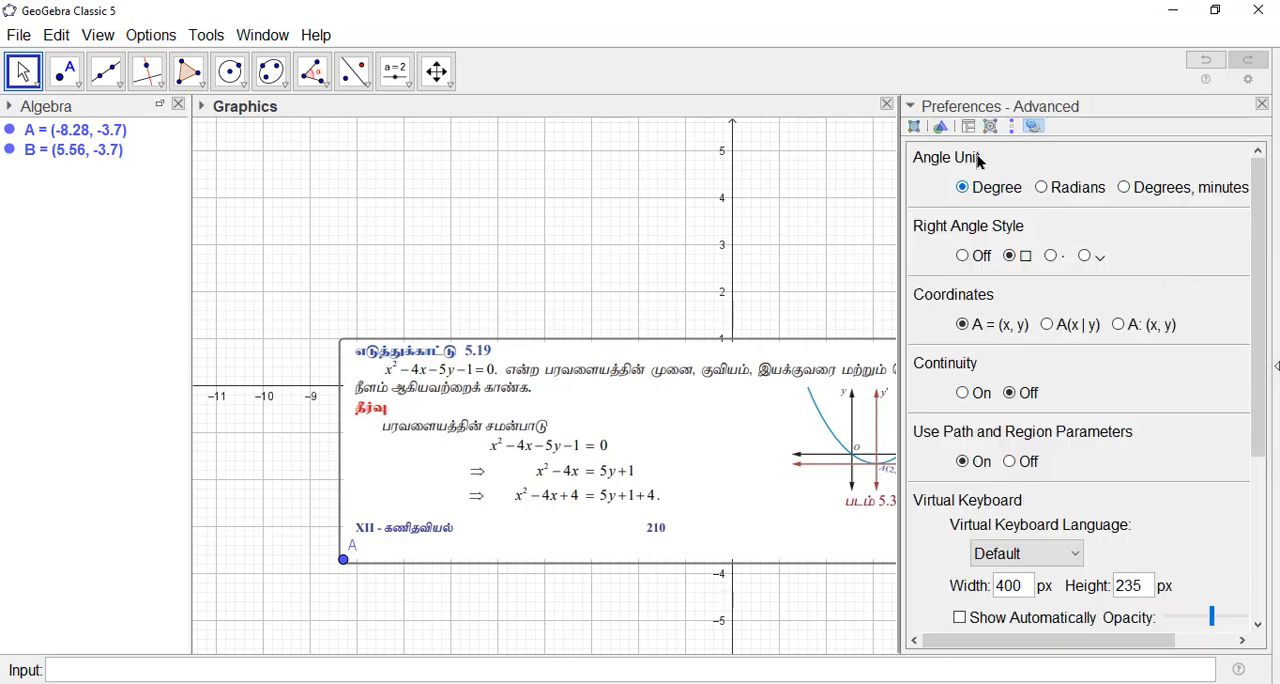
pyautogui.click(968, 127)
pyautogui.click(1042, 187)
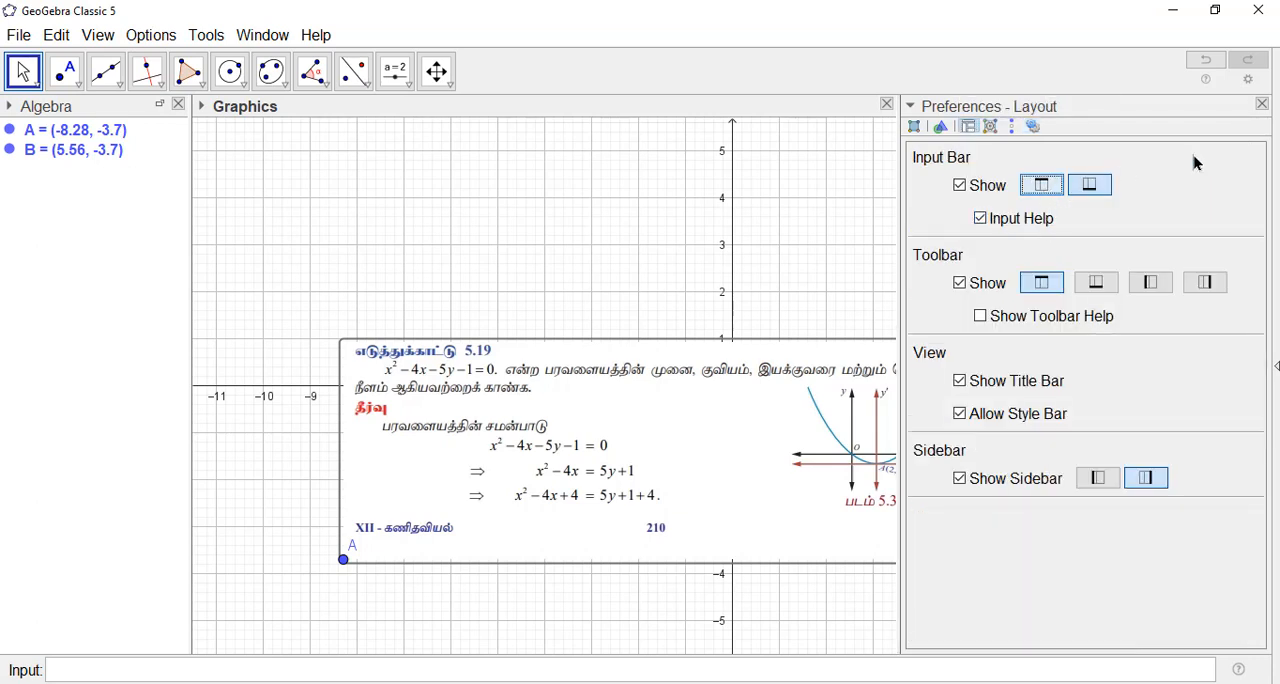
pyautogui.click(1263, 137)
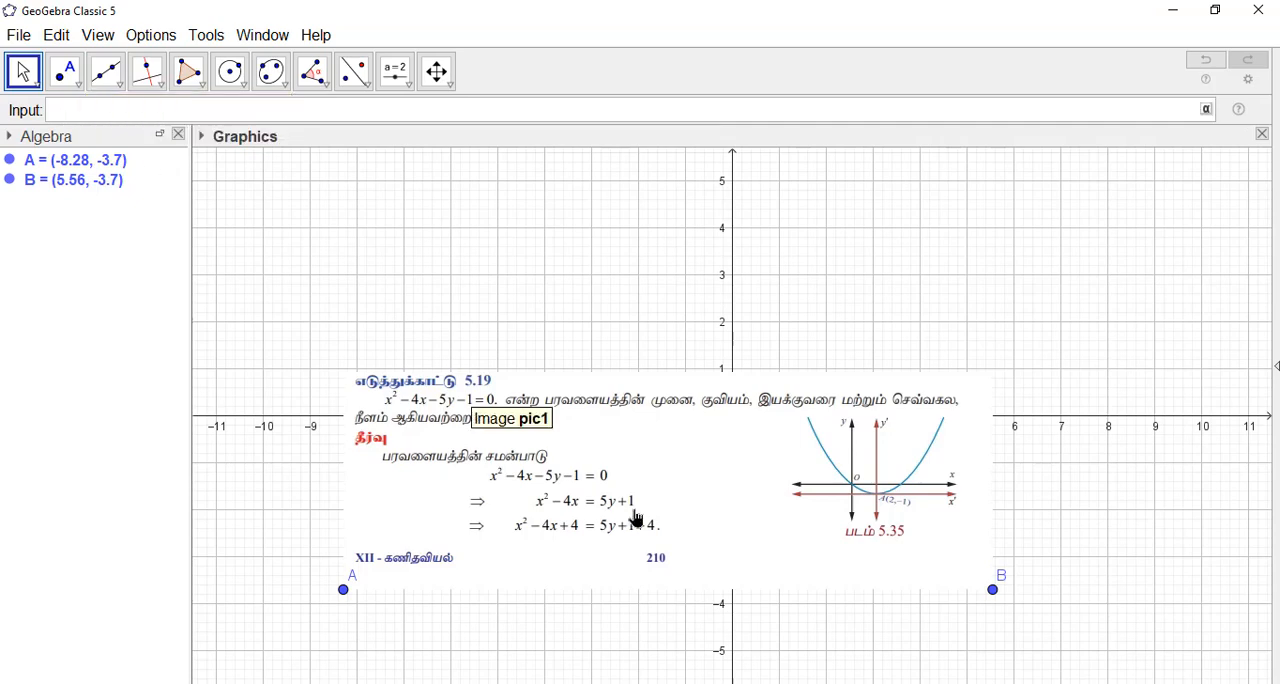
# Step: Move the problem image below the x-axis and plot the equation x^2-4x-5y-1=0
pyautogui.moveTo(634, 523); pyautogui.dragTo(642, 579)
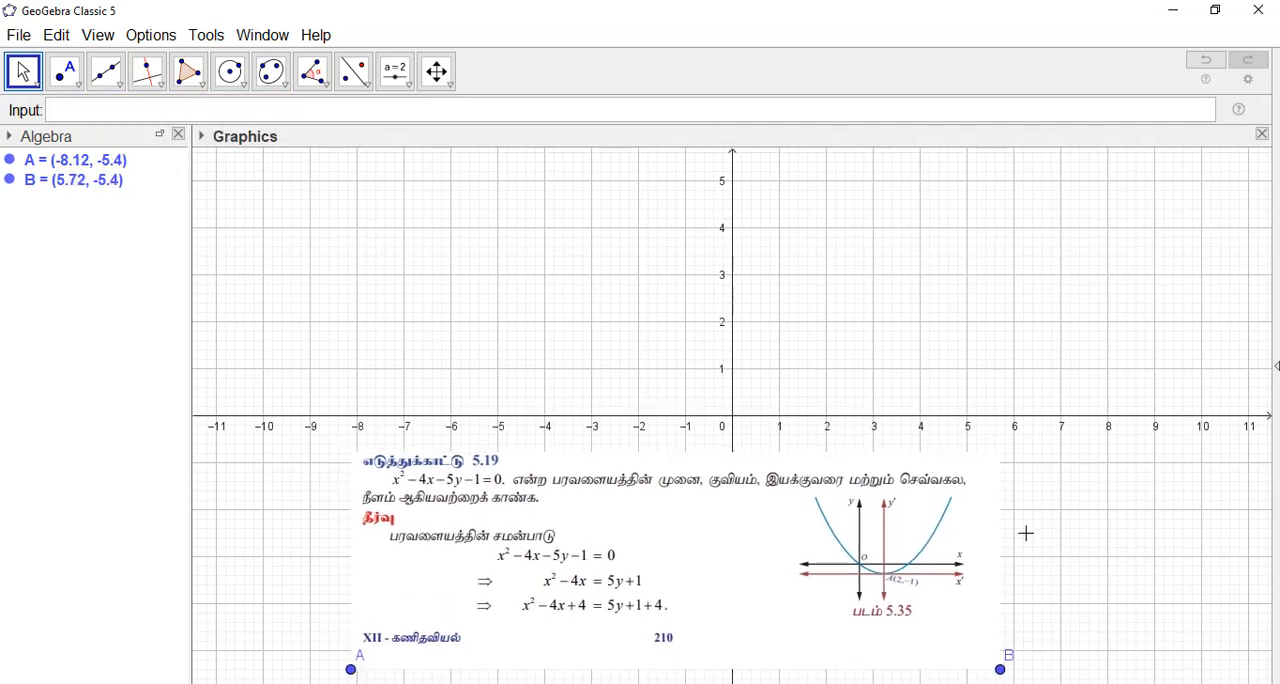
pyautogui.click(100, 114)
pyautogui.write('x^2-4x-5y-1=0')
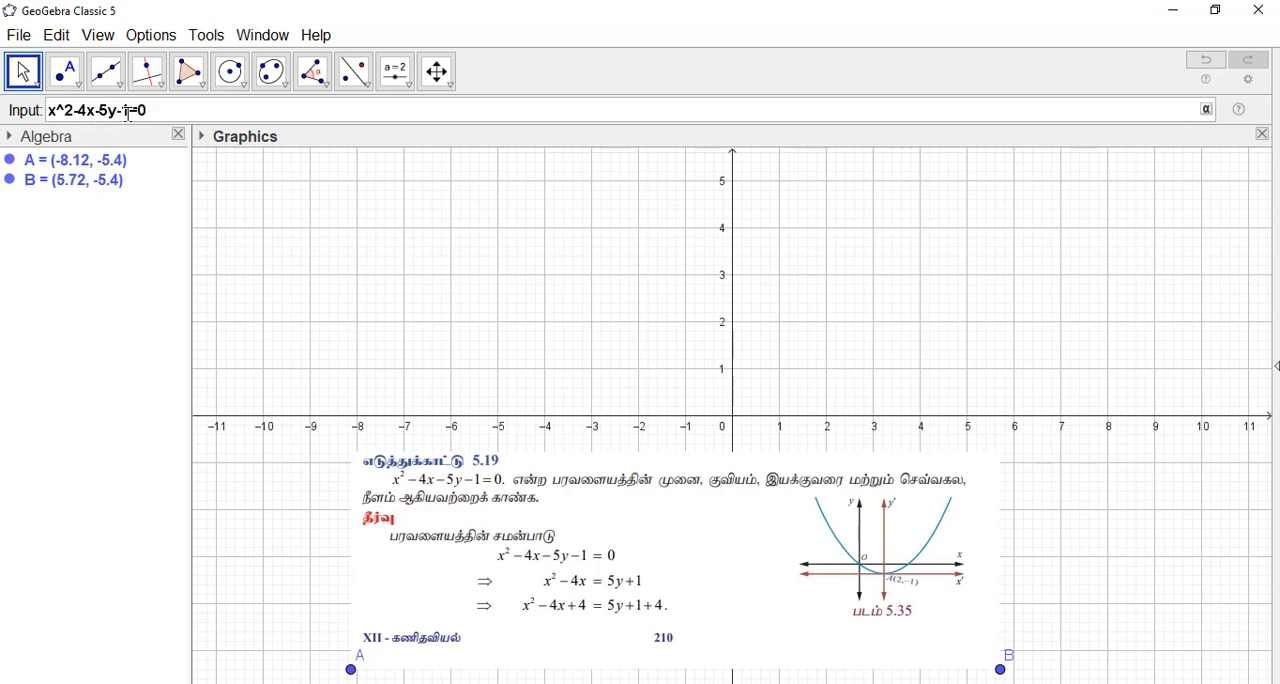
pyautogui.press('Return')
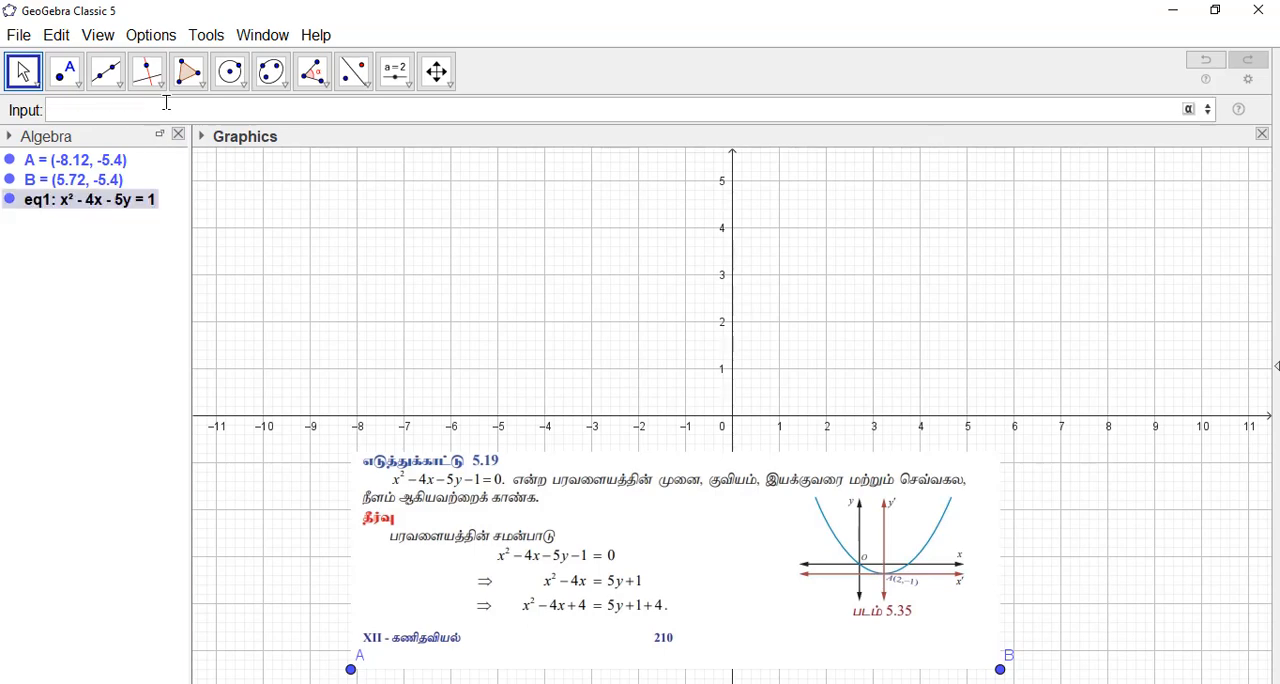
pyautogui.click(268, 299)
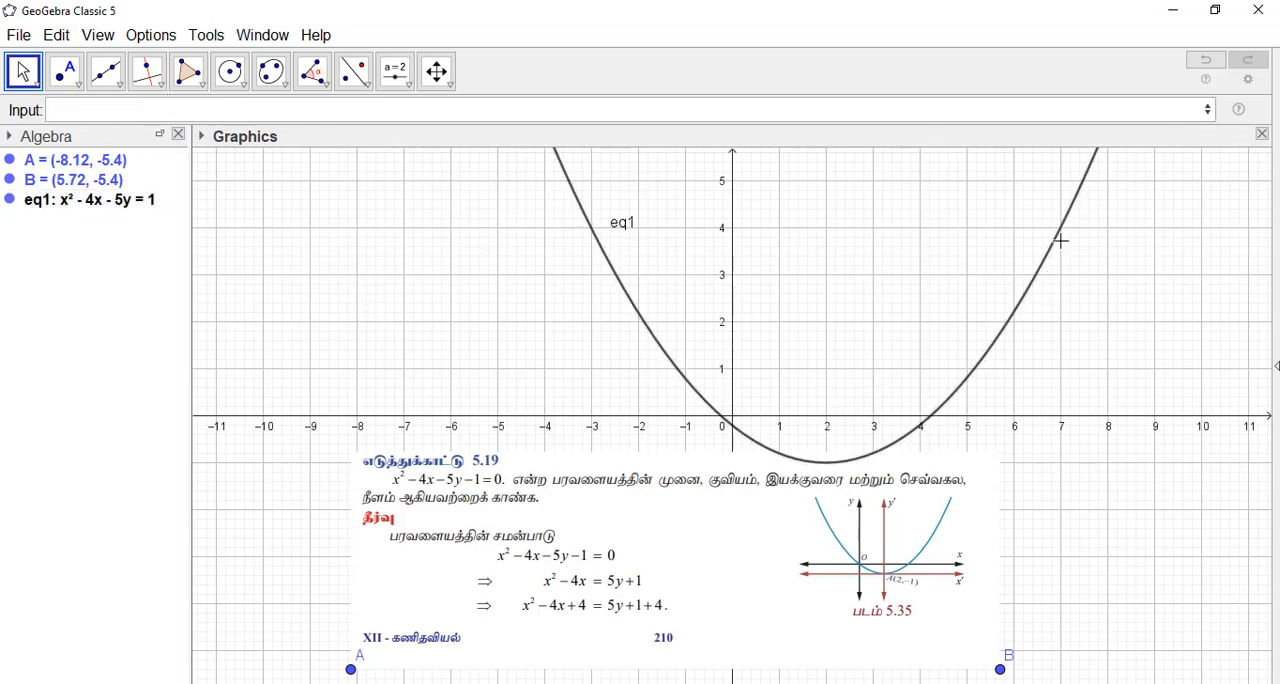
# Step: Colour the parabola eq1 red and set its label to show only the value
pyautogui.click(610, 270)
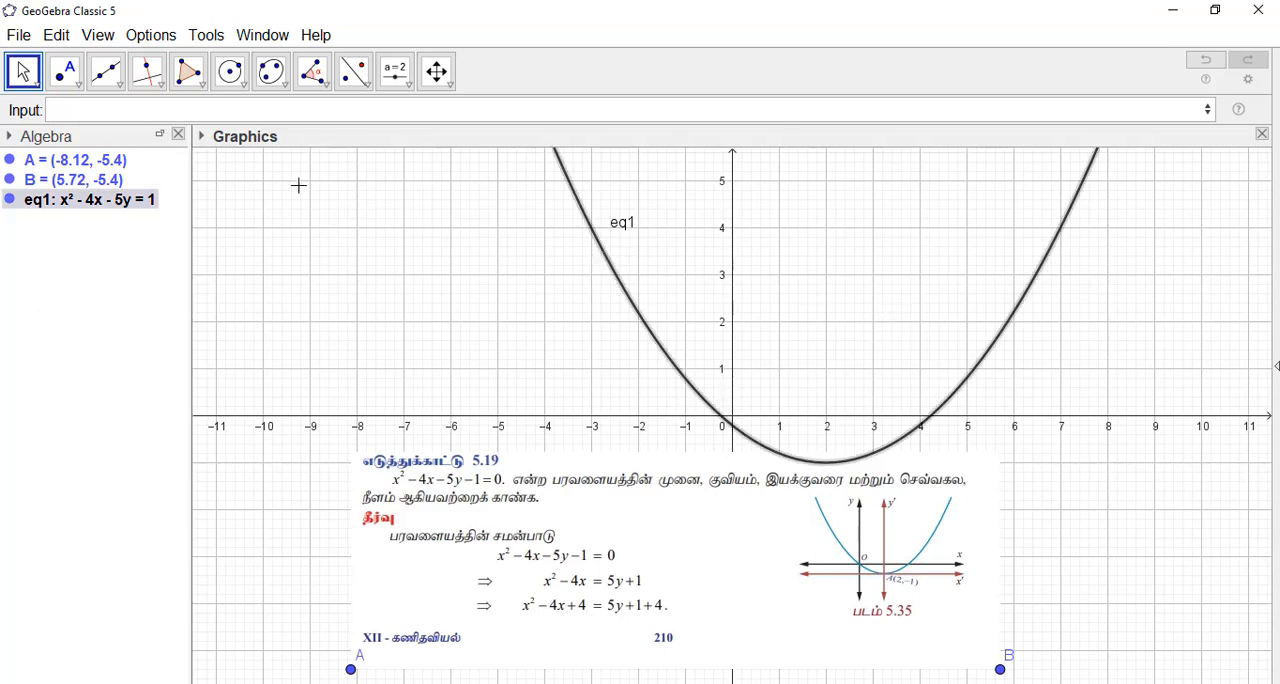
pyautogui.click(201, 137)
pyautogui.click(213, 159)
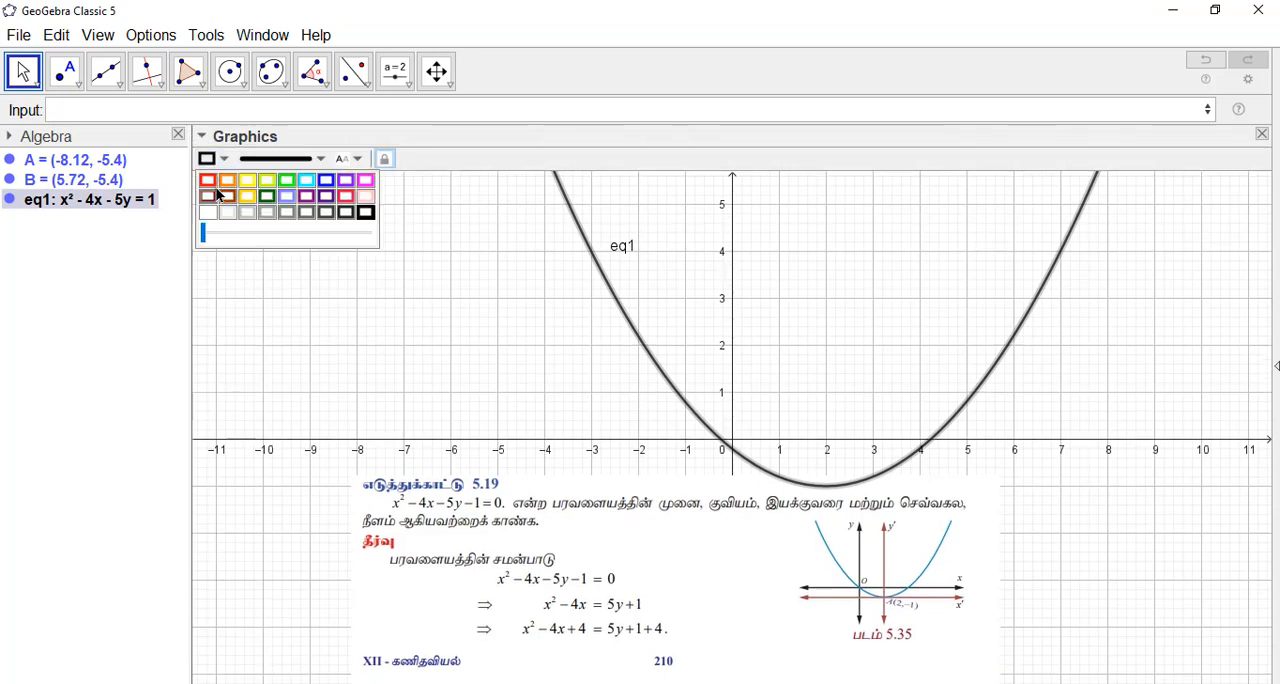
pyautogui.click(208, 181)
pyautogui.click(349, 159)
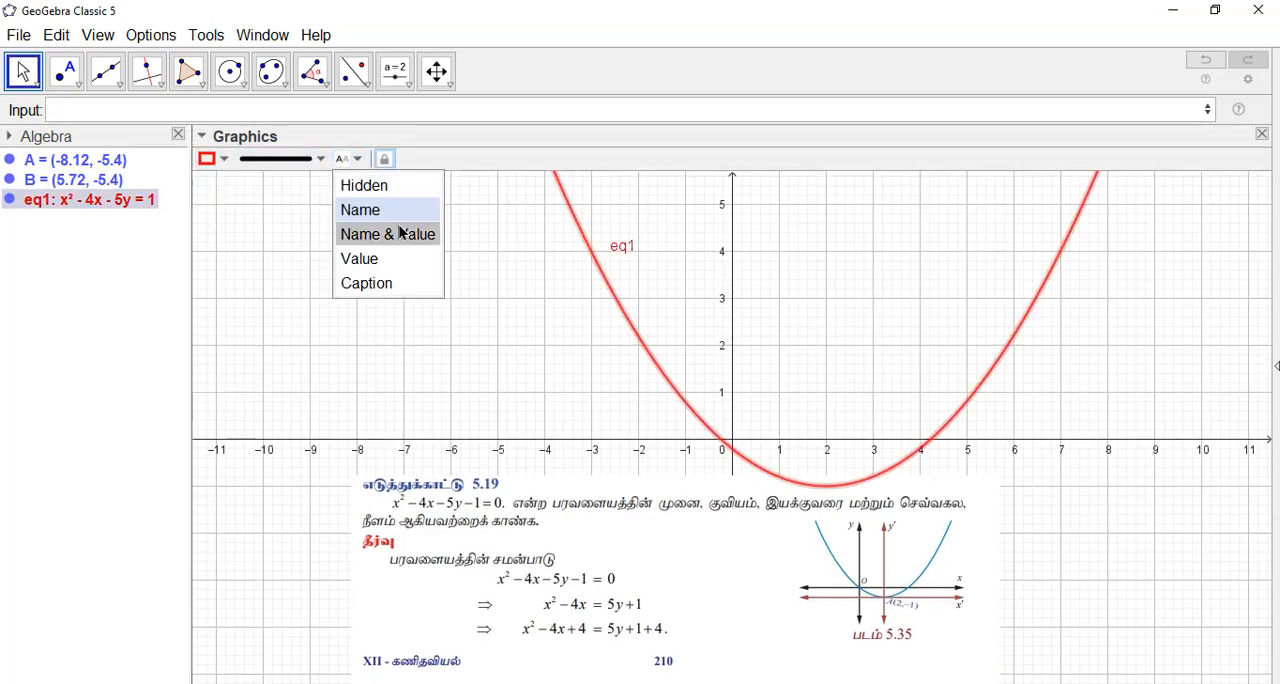
pyautogui.click(399, 232)
pyautogui.click(349, 159)
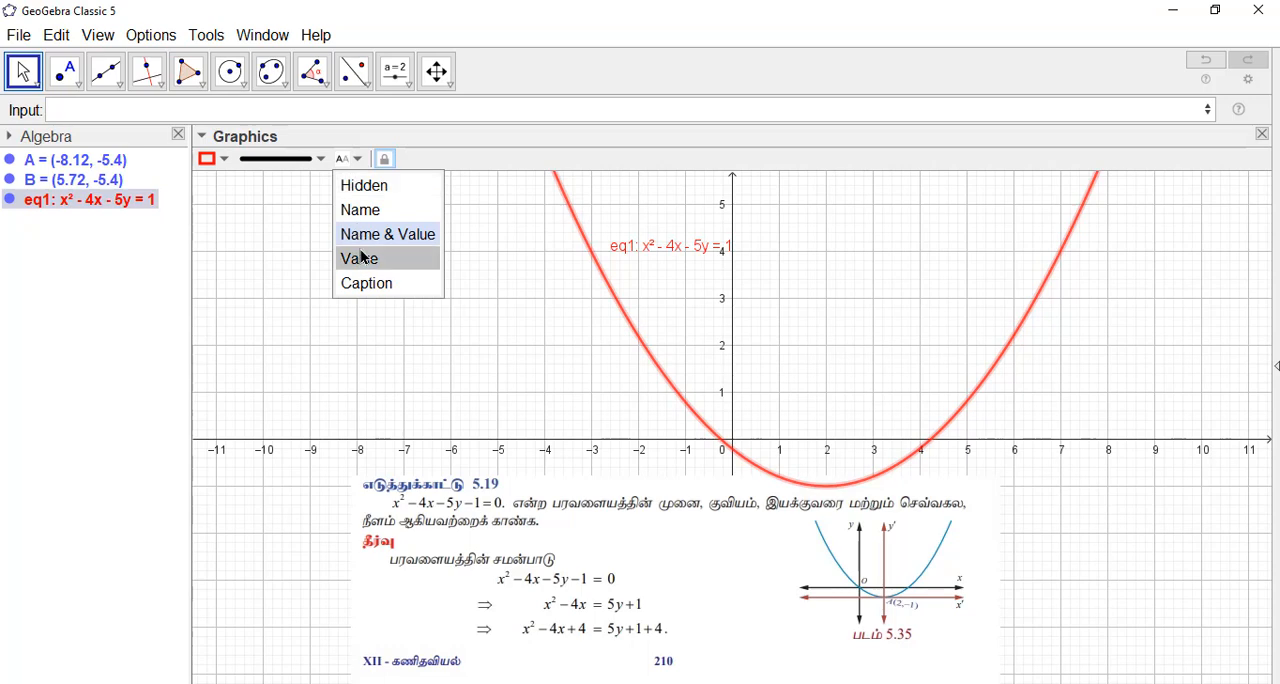
pyautogui.click(362, 258)
pyautogui.click(686, 343)
# Step: Move the problem image below the parabola's lowest point so that it no longer overlaps the curve
pyautogui.scroll(2, 686, 288)
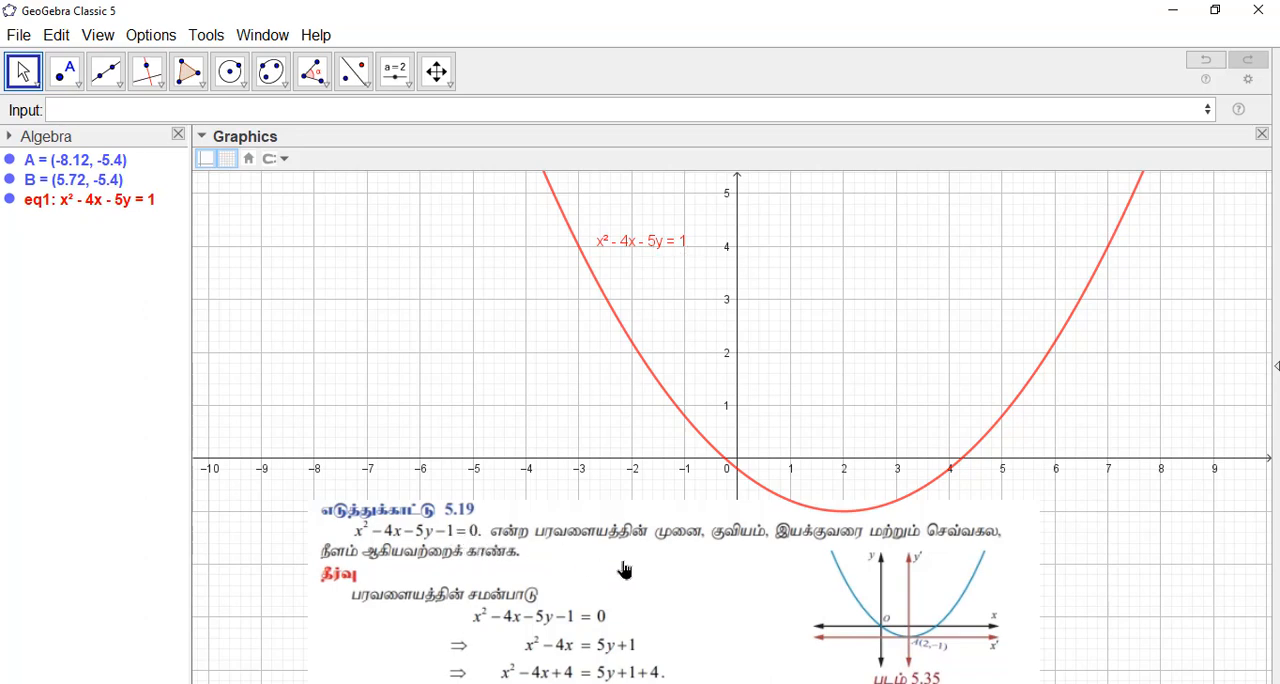
pyautogui.moveTo(624, 570); pyautogui.dragTo(666, 540)
pyautogui.click(811, 329)
pyautogui.moveTo(811, 329); pyautogui.dragTo(733, 203)
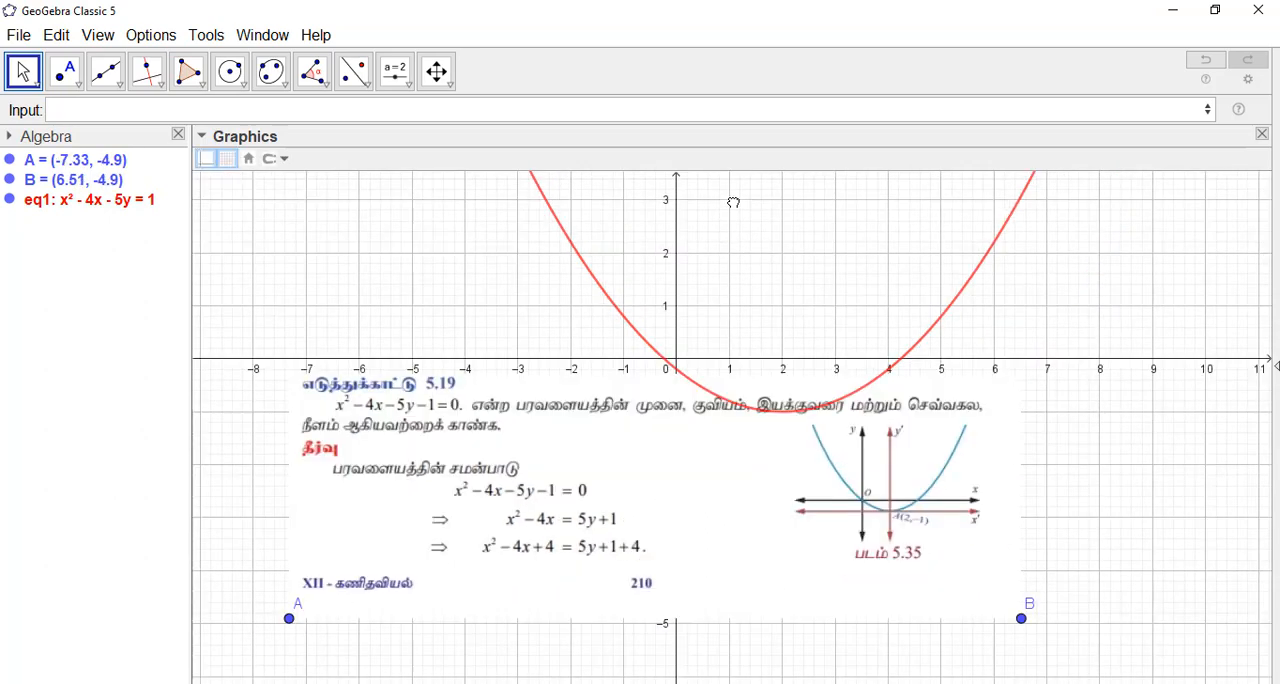
pyautogui.moveTo(673, 505); pyautogui.dragTo(710, 620)
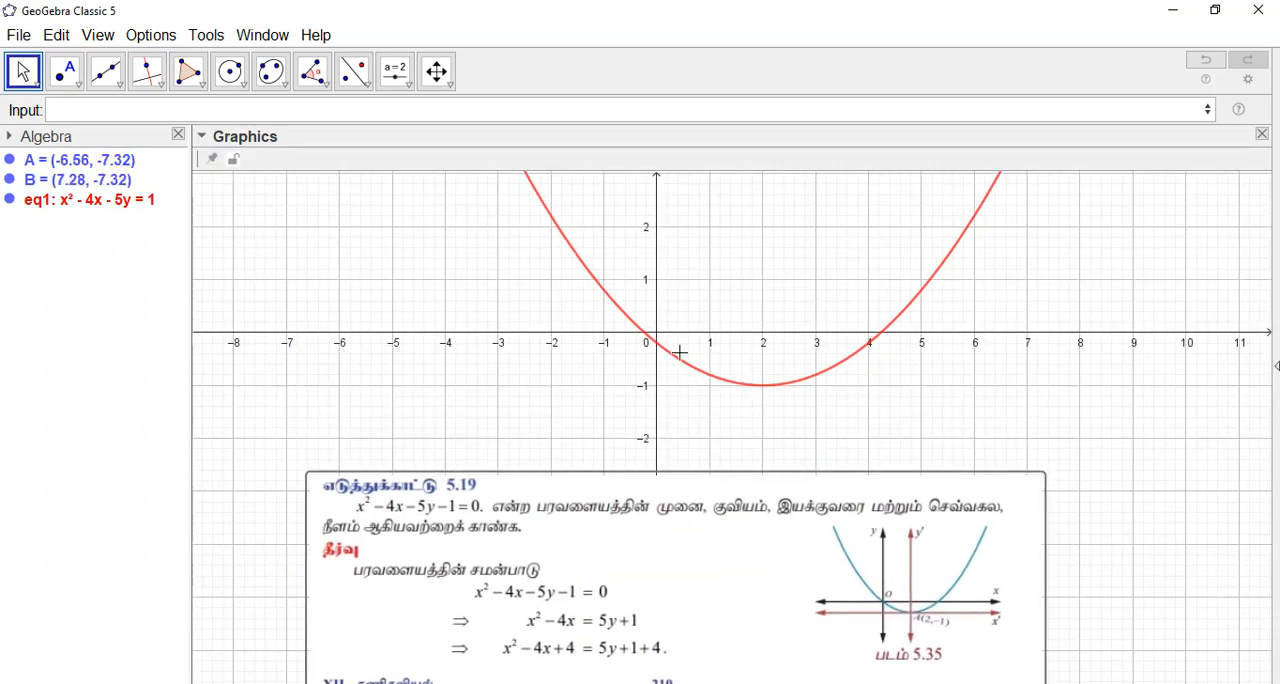
# Step: Create the parabola's vertex point with the command Vertex(eq1)
pyautogui.click(88, 114)
pyautogui.write('vert')
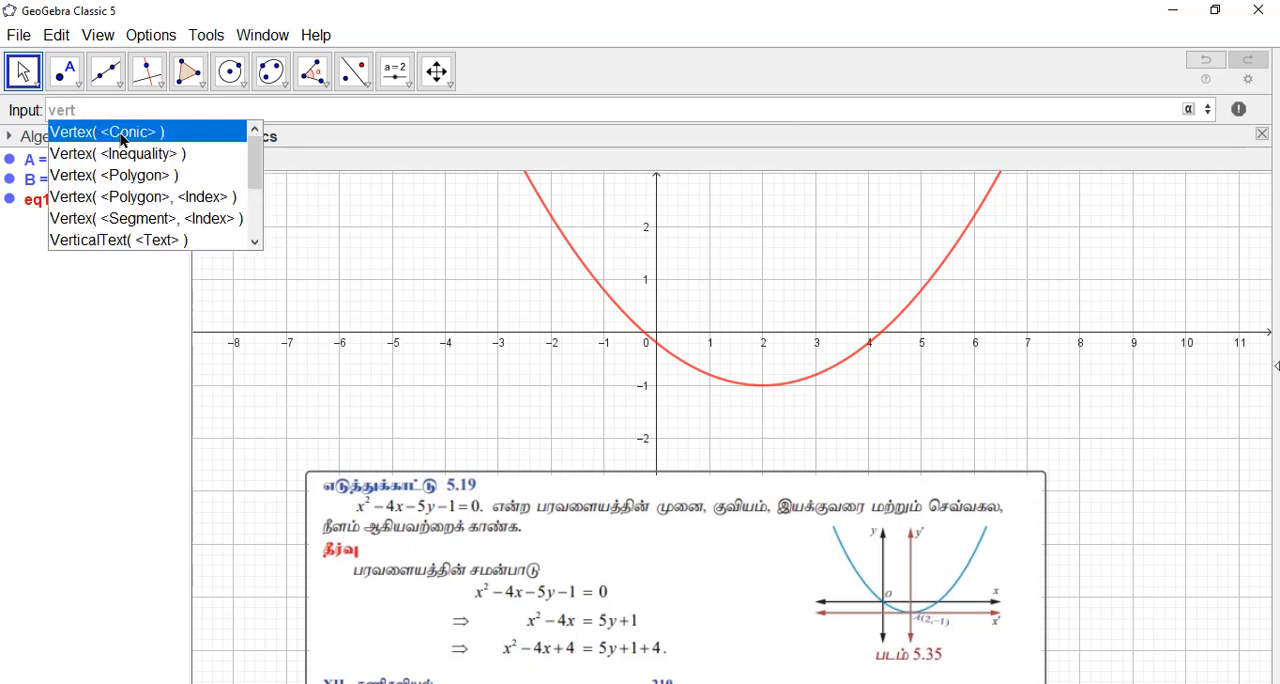
pyautogui.click(125, 140)
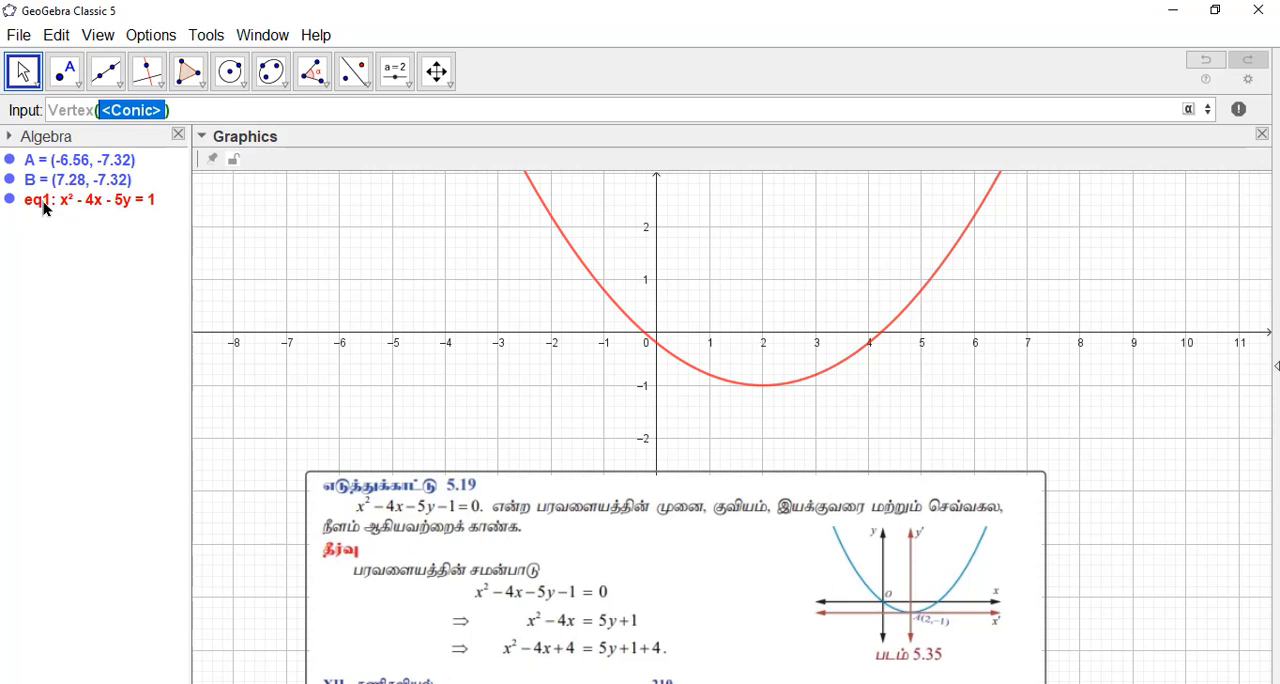
pyautogui.write('eq1')
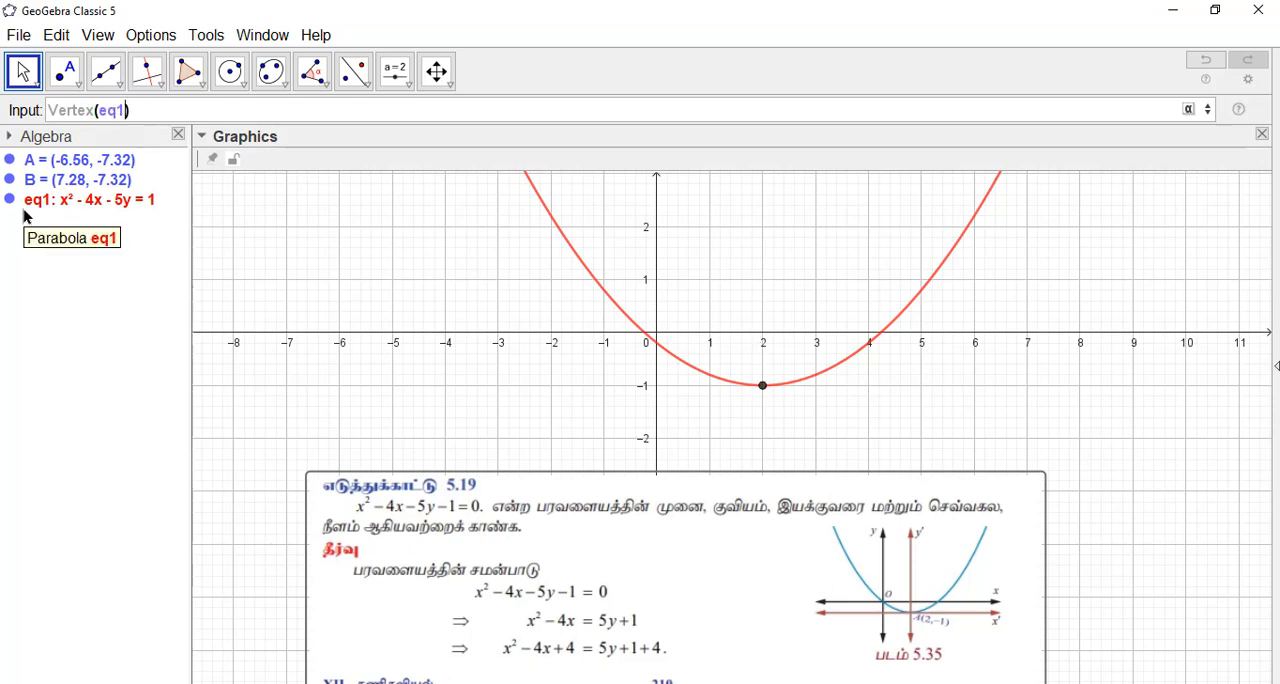
pyautogui.press('Return')
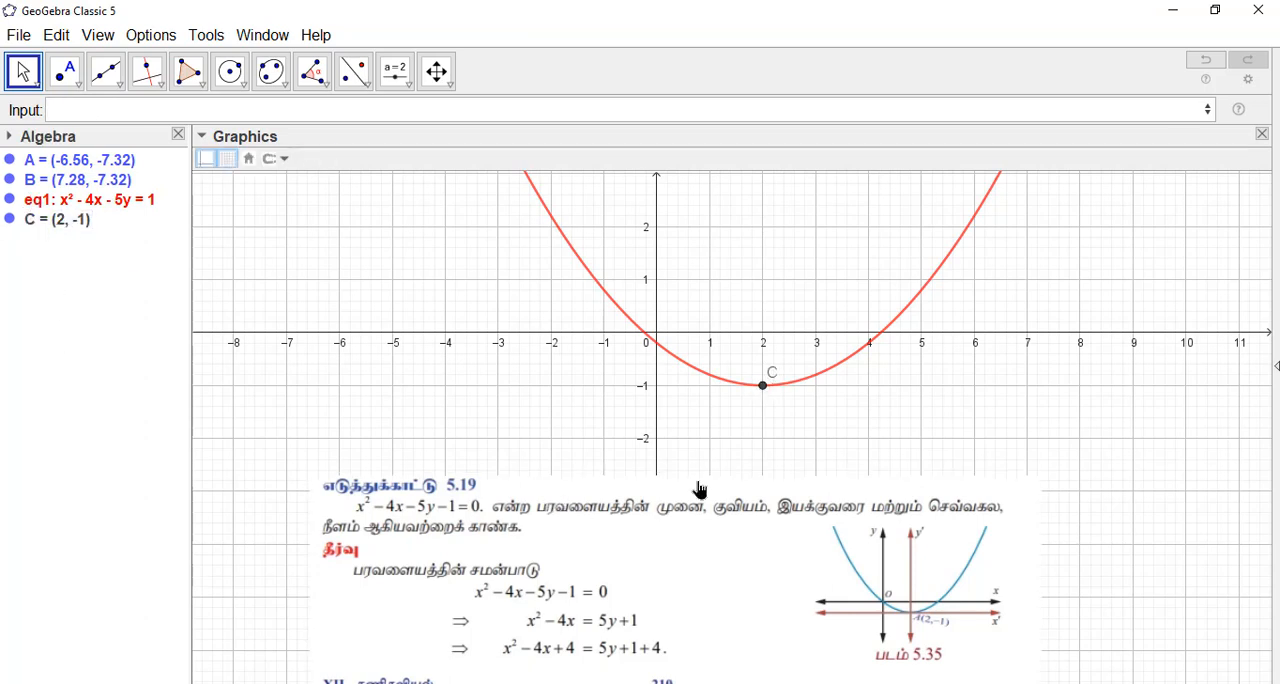
# Step: Rename the vertex point of the parabola to V
pyautogui.rightClick(763, 390)
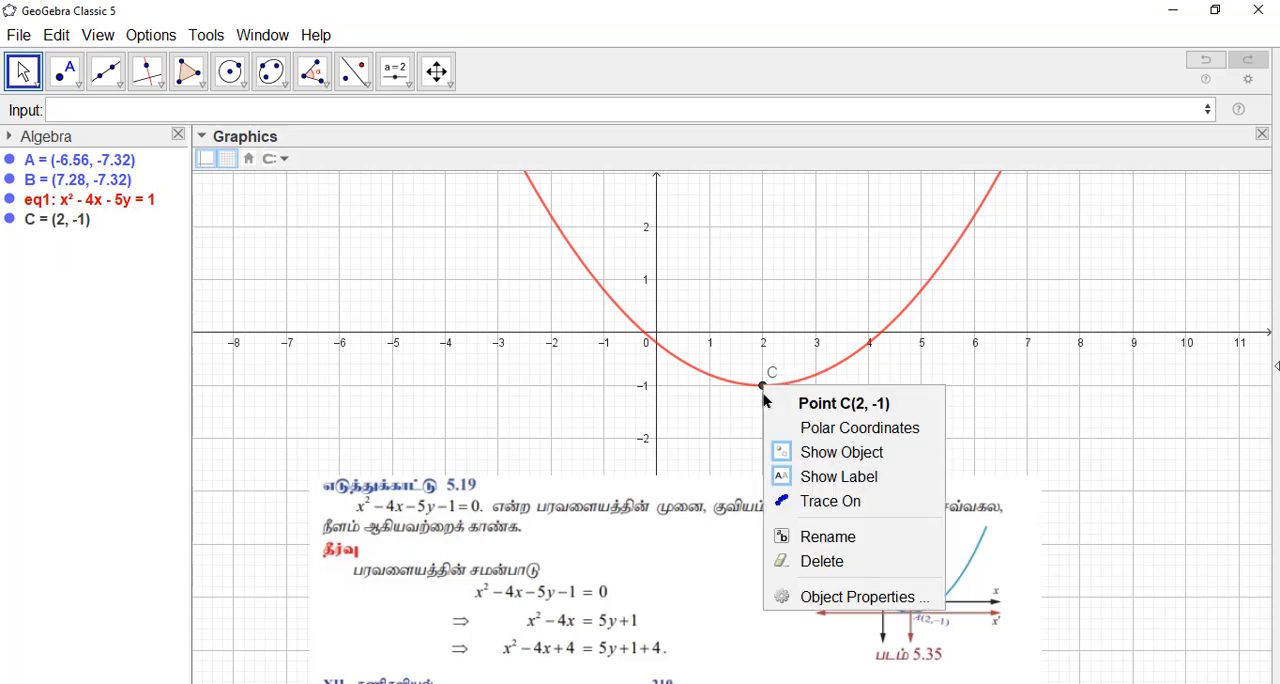
pyautogui.click(809, 533)
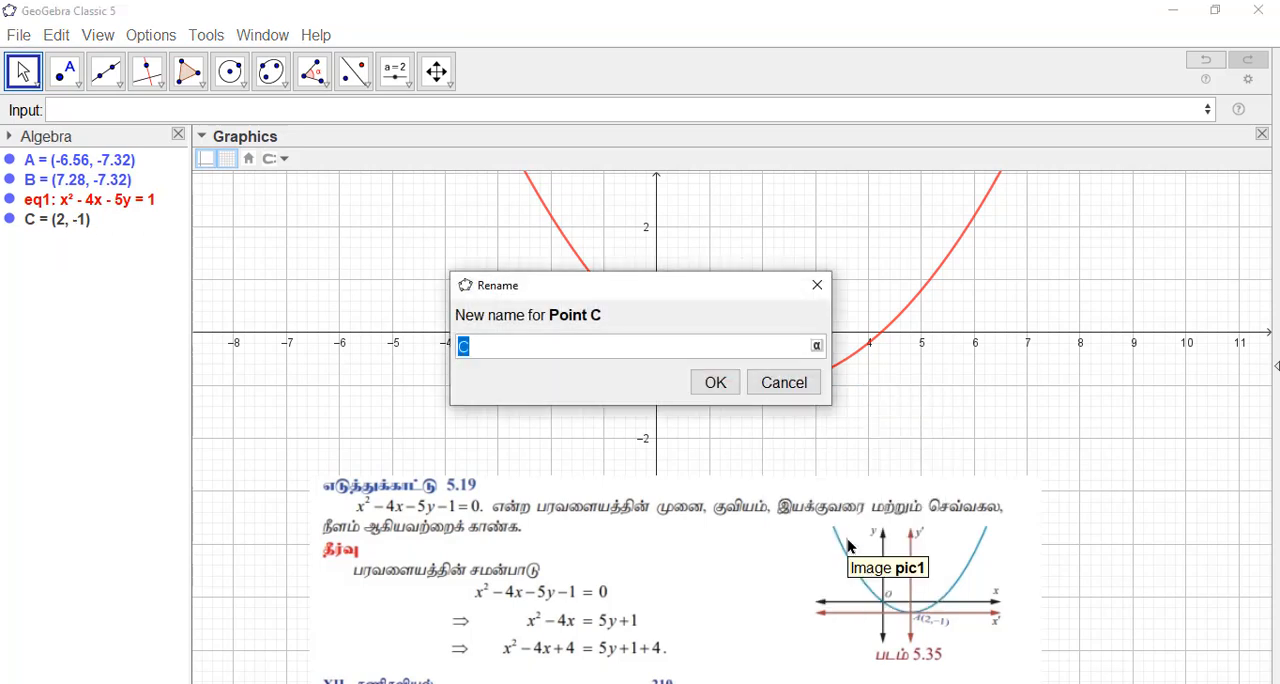
pyautogui.write('V')
pyautogui.click(715, 383)
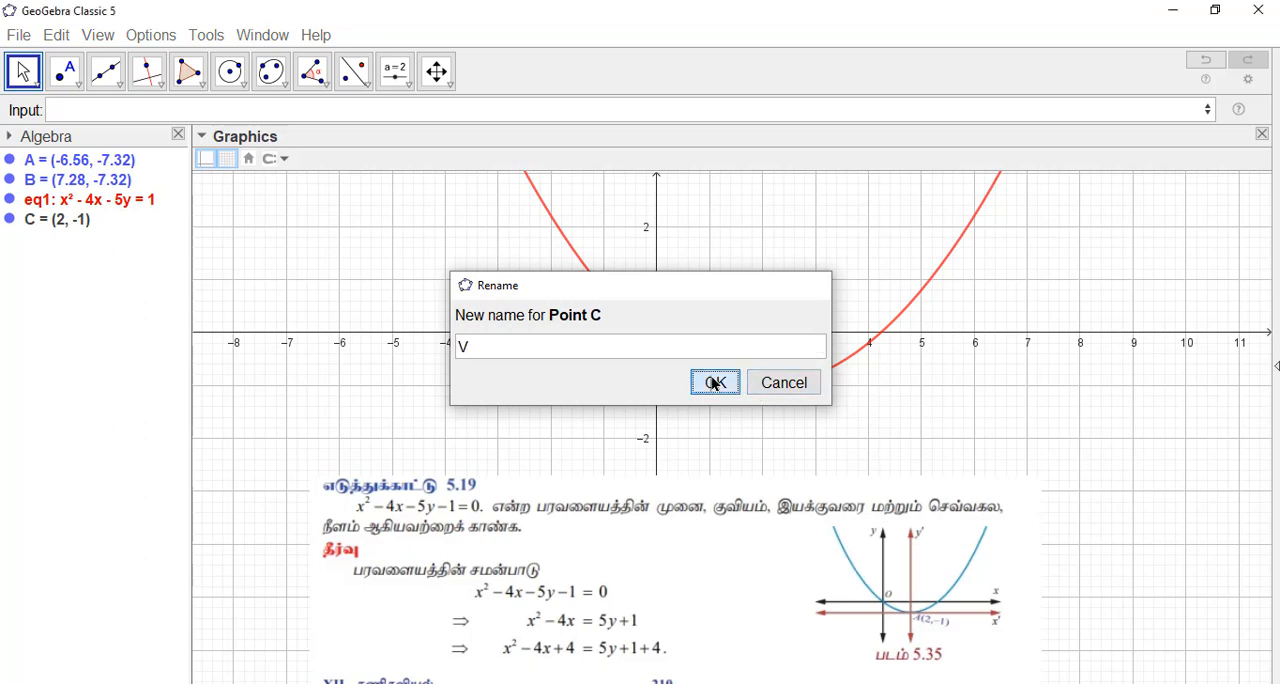
# Step: Set the label of point V to Name & Value and place it just below the point
pyautogui.click(765, 389)
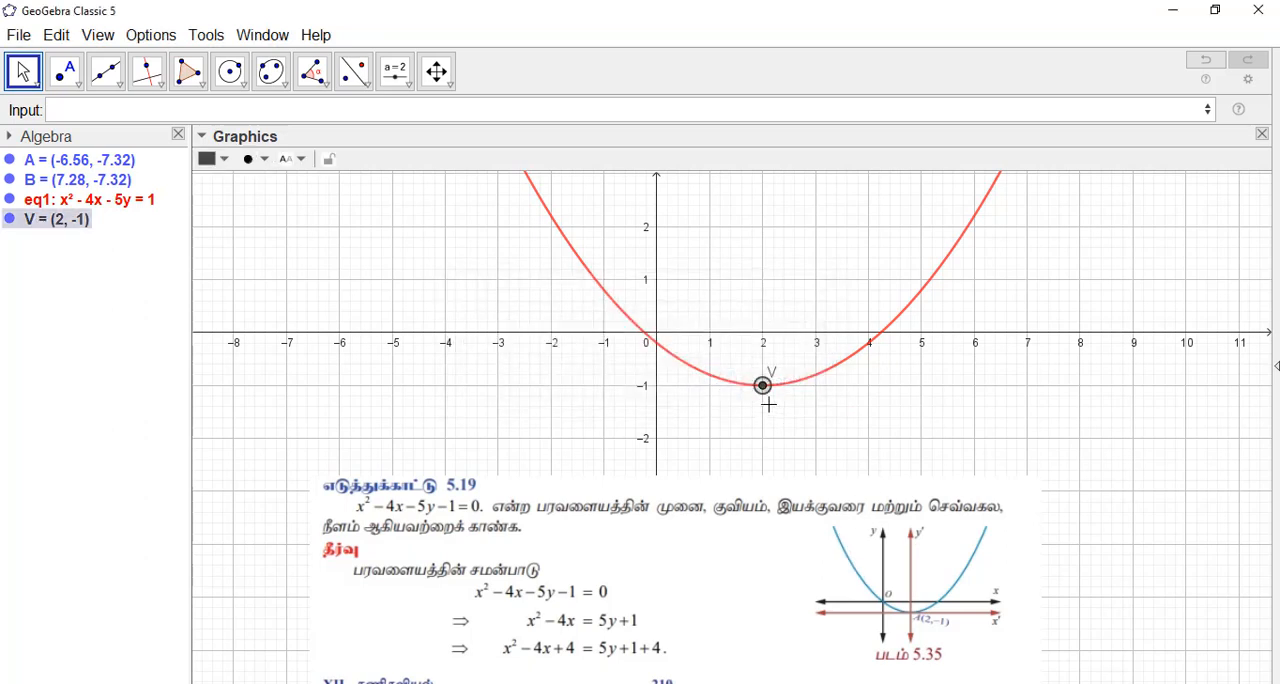
pyautogui.click(300, 162)
pyautogui.click(320, 246)
pyautogui.moveTo(793, 376); pyautogui.dragTo(795, 426)
pyautogui.click(978, 424)
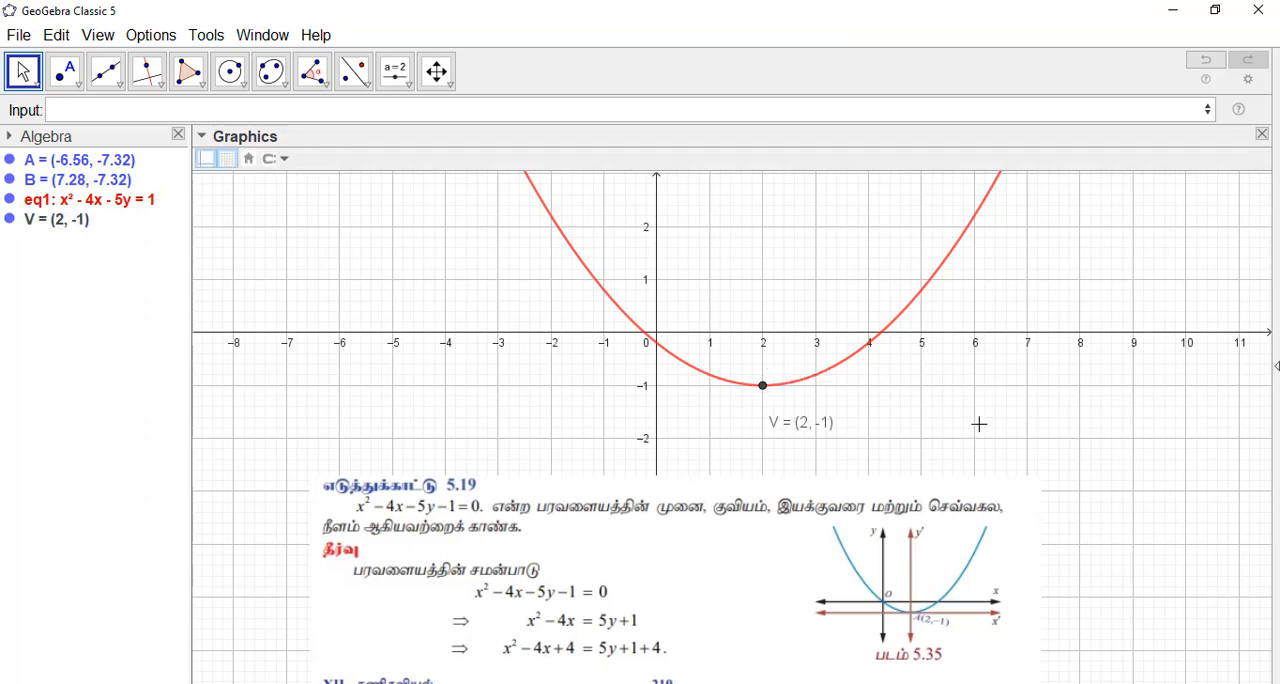
# Step: Create the parabola's focus point with the command Focus(eq1)
pyautogui.click(68, 108)
pyautogui.write('focus')
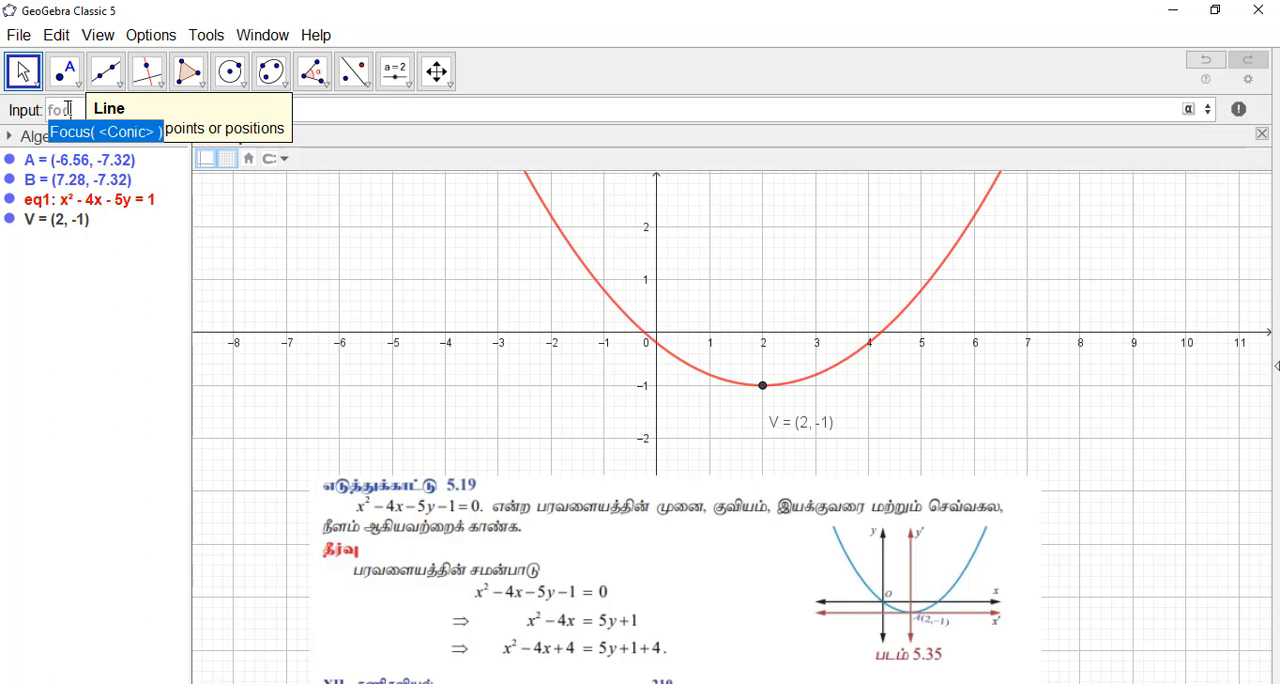
pyautogui.click(112, 133)
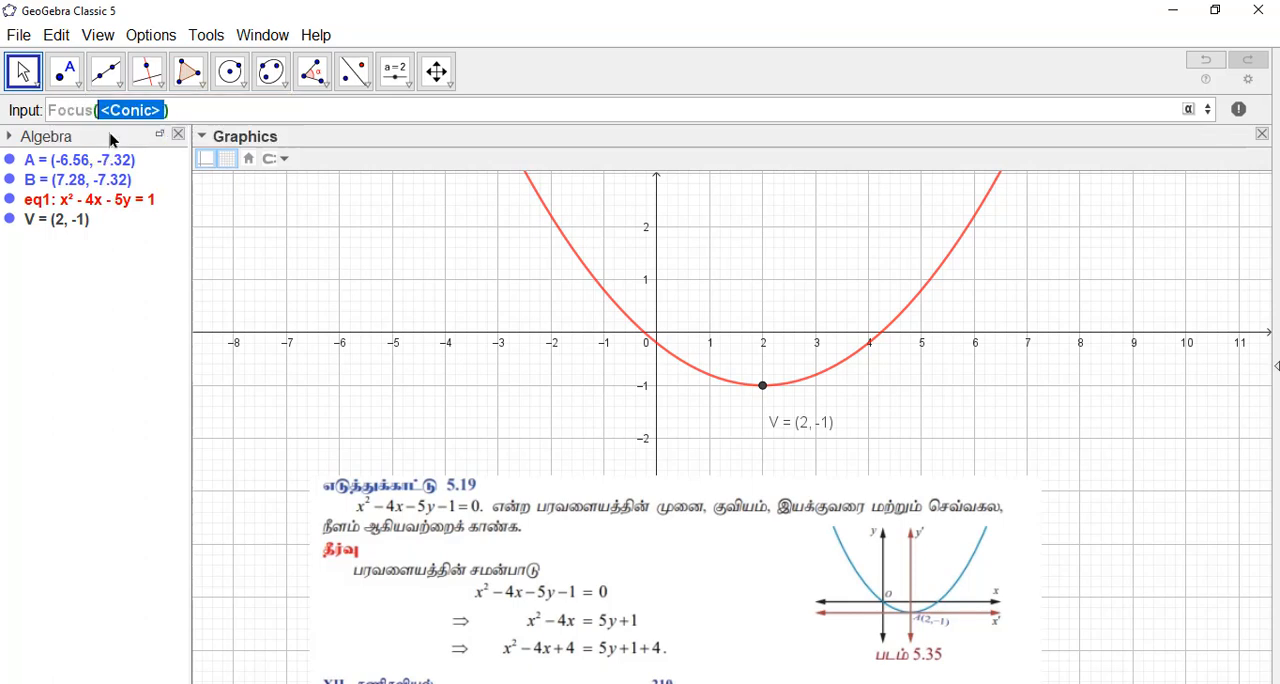
pyautogui.write('eq1')
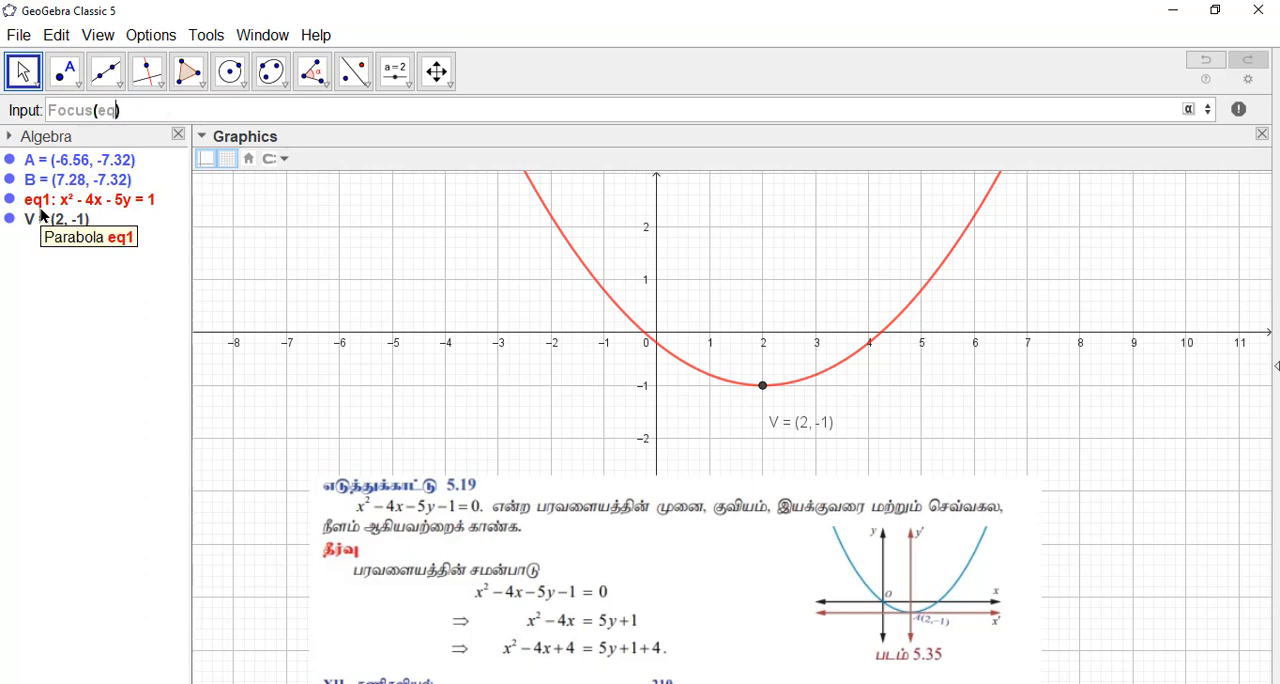
pyautogui.press('Return')
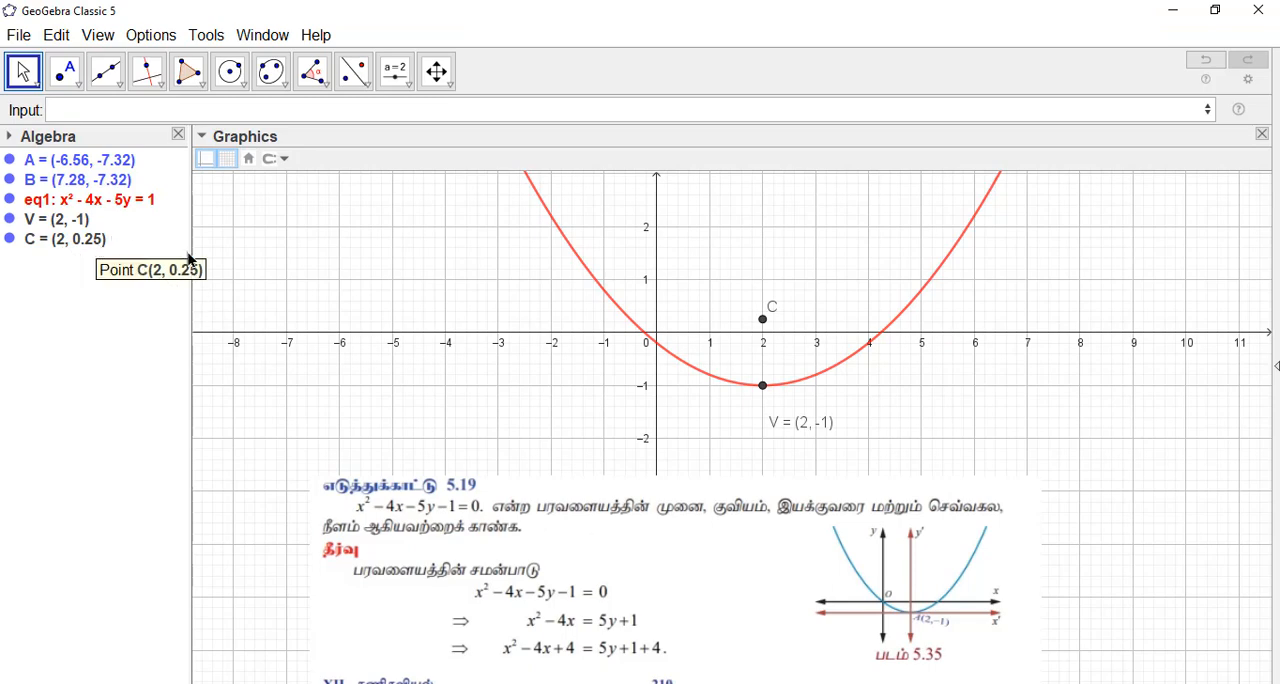
# Step: Reposition the problem image below the vertex label and rename the focus point to F
pyautogui.moveTo(663, 531); pyautogui.dragTo(681, 597)
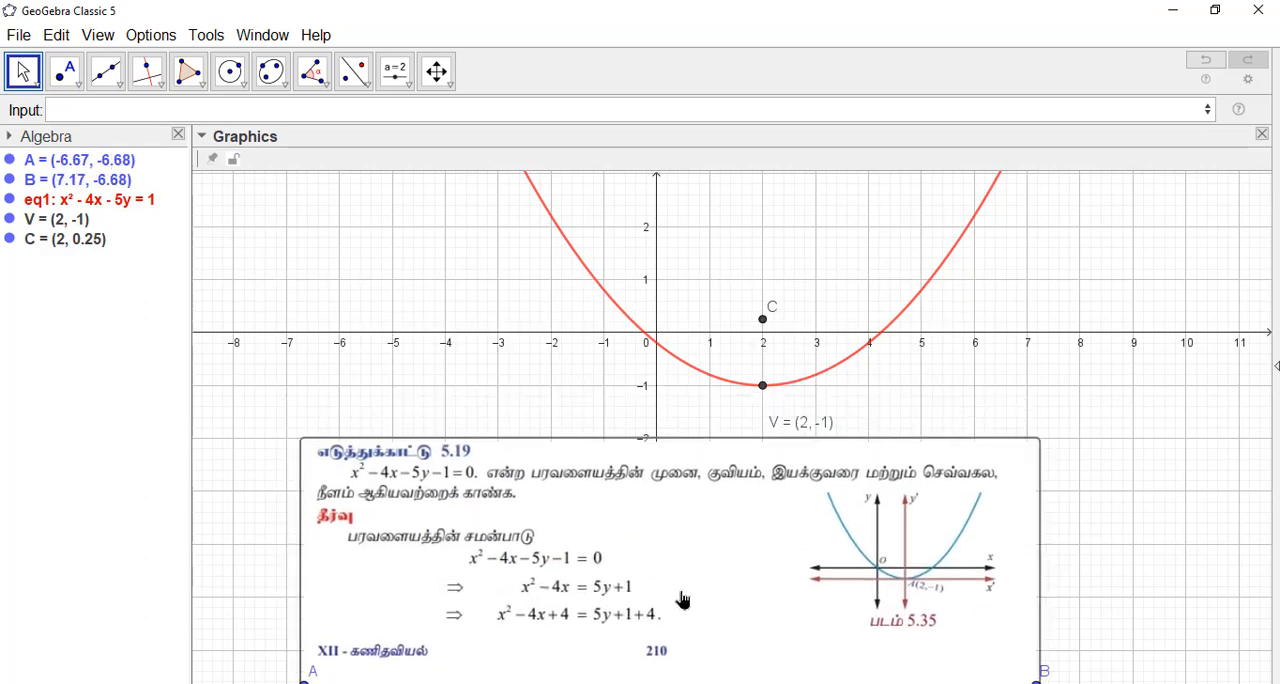
pyautogui.rightClick(764, 325)
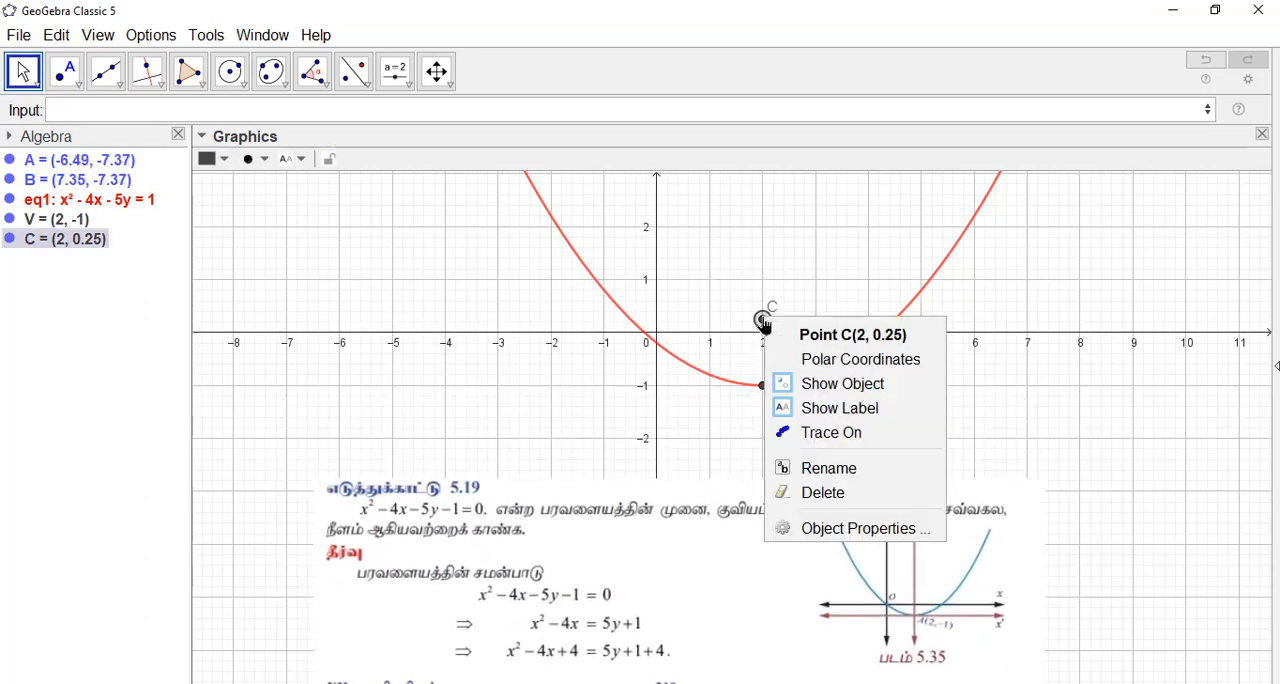
pyautogui.click(895, 470)
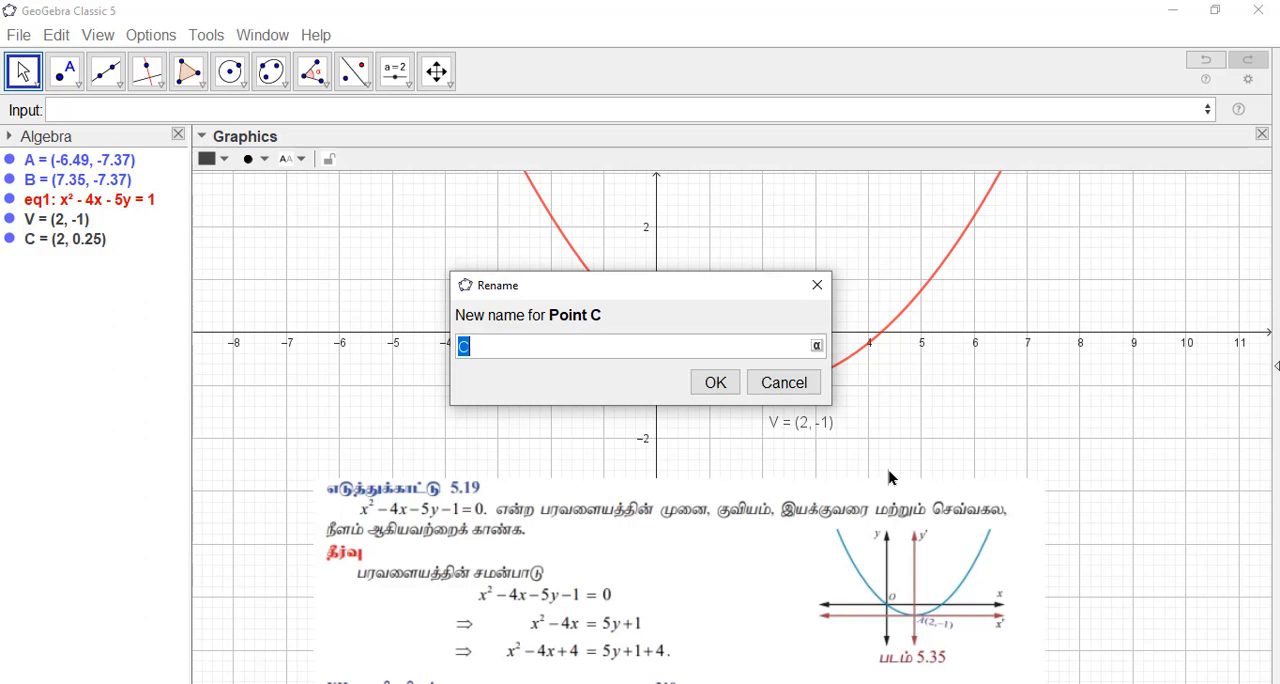
pyautogui.write('F')
pyautogui.click(722, 391)
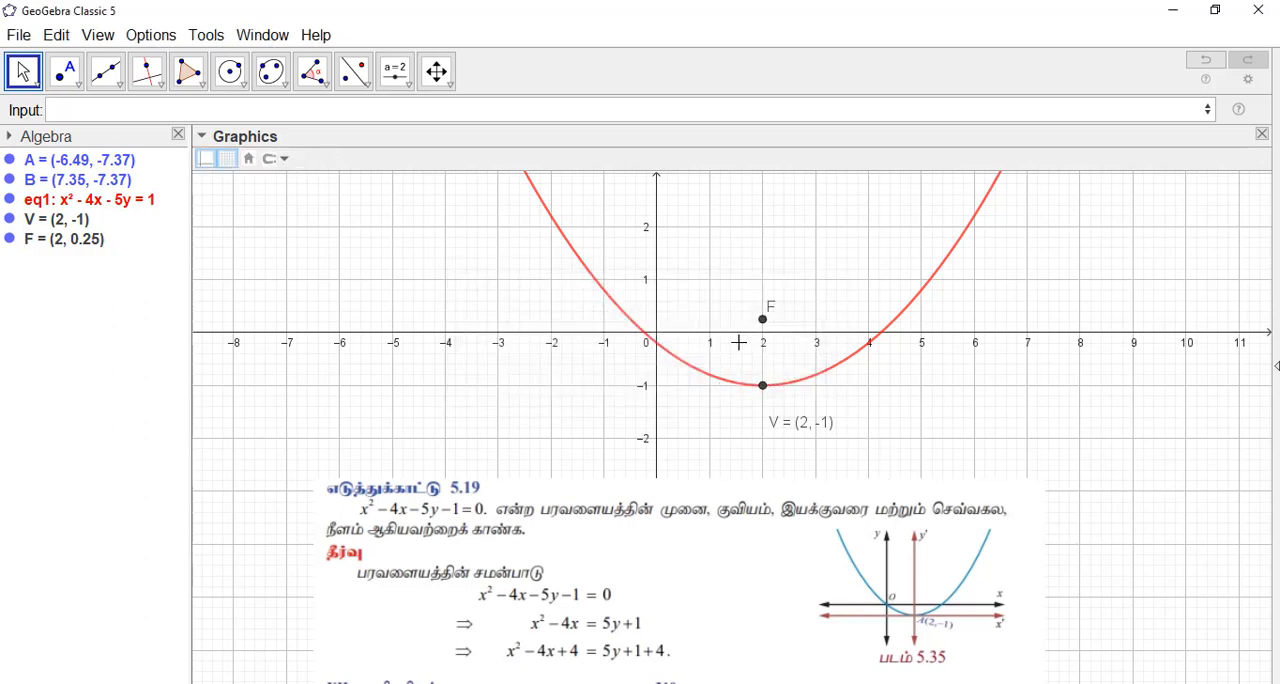
# Step: Set the label of focus point F to Name & Value and colour the point blue
pyautogui.click(762, 320)
pyautogui.click(296, 160)
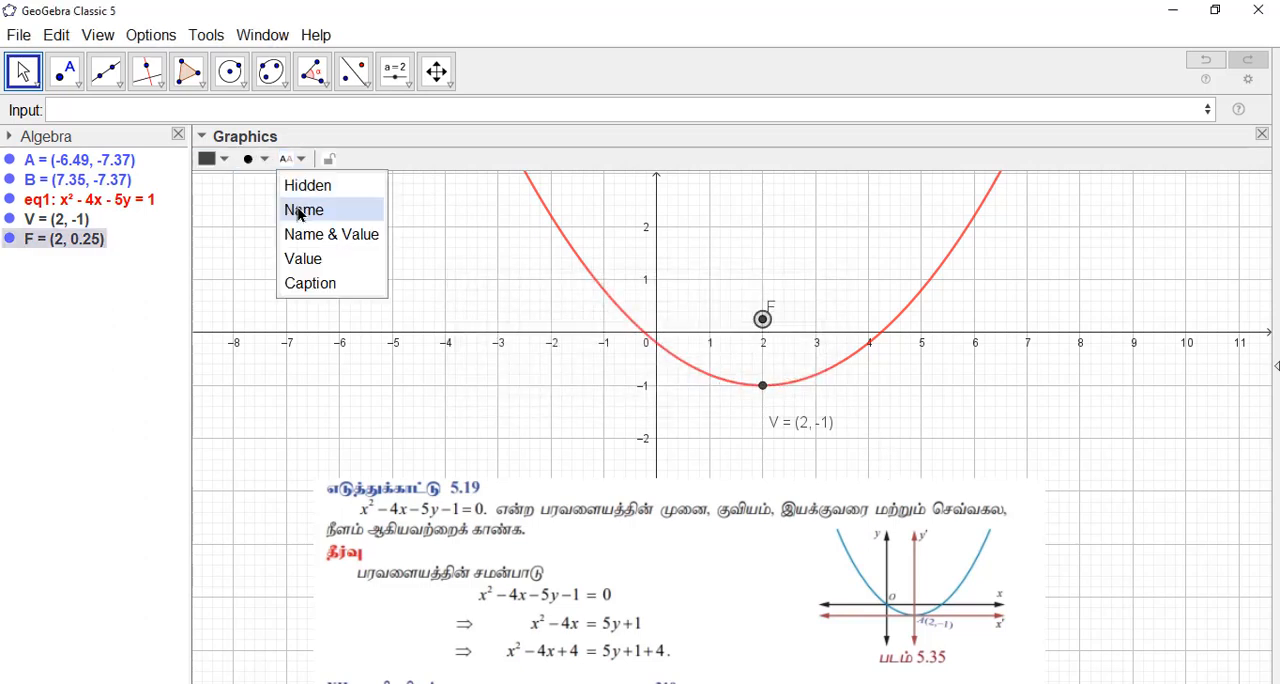
pyautogui.click(302, 228)
pyautogui.click(212, 159)
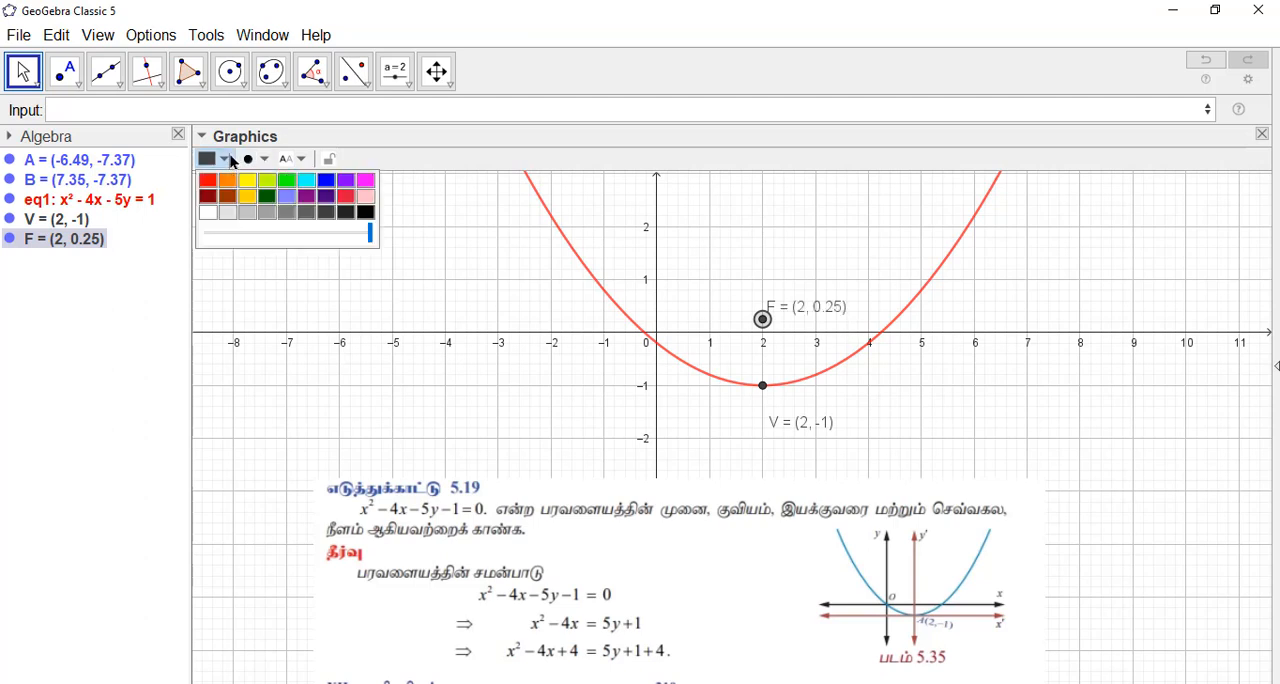
pyautogui.click(326, 180)
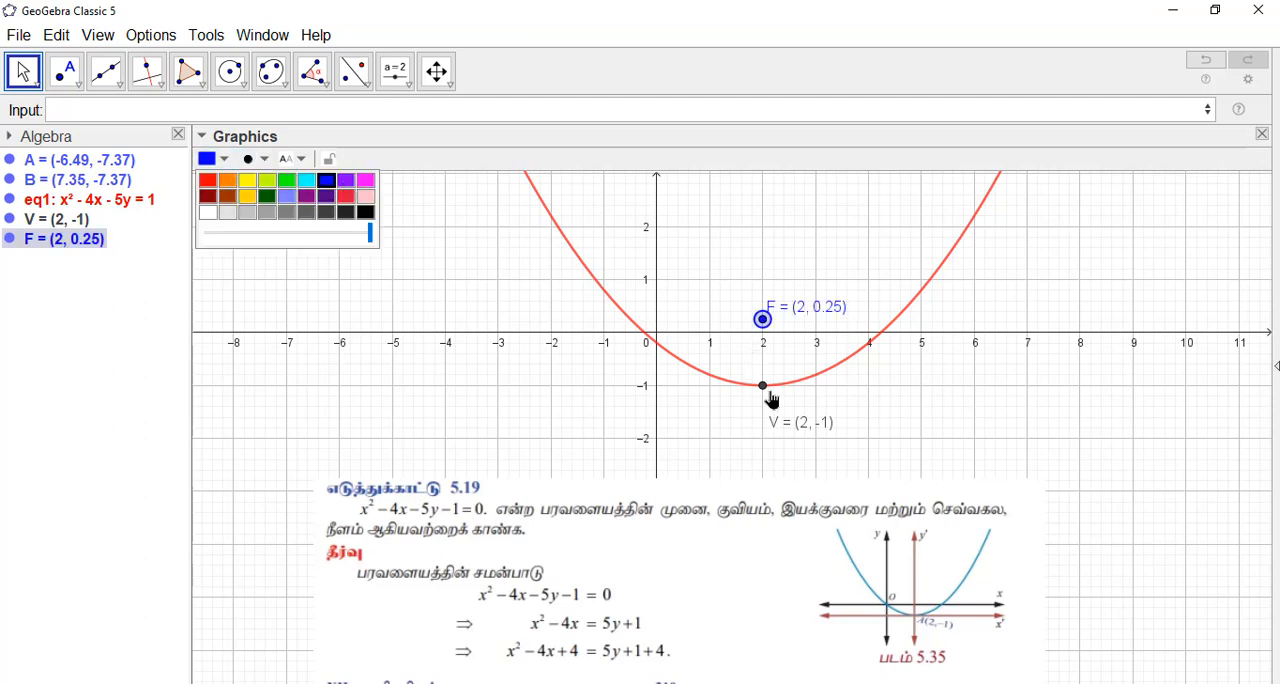
# Step: Colour the vertex point V dark green
pyautogui.click(762, 385)
pyautogui.click(222, 165)
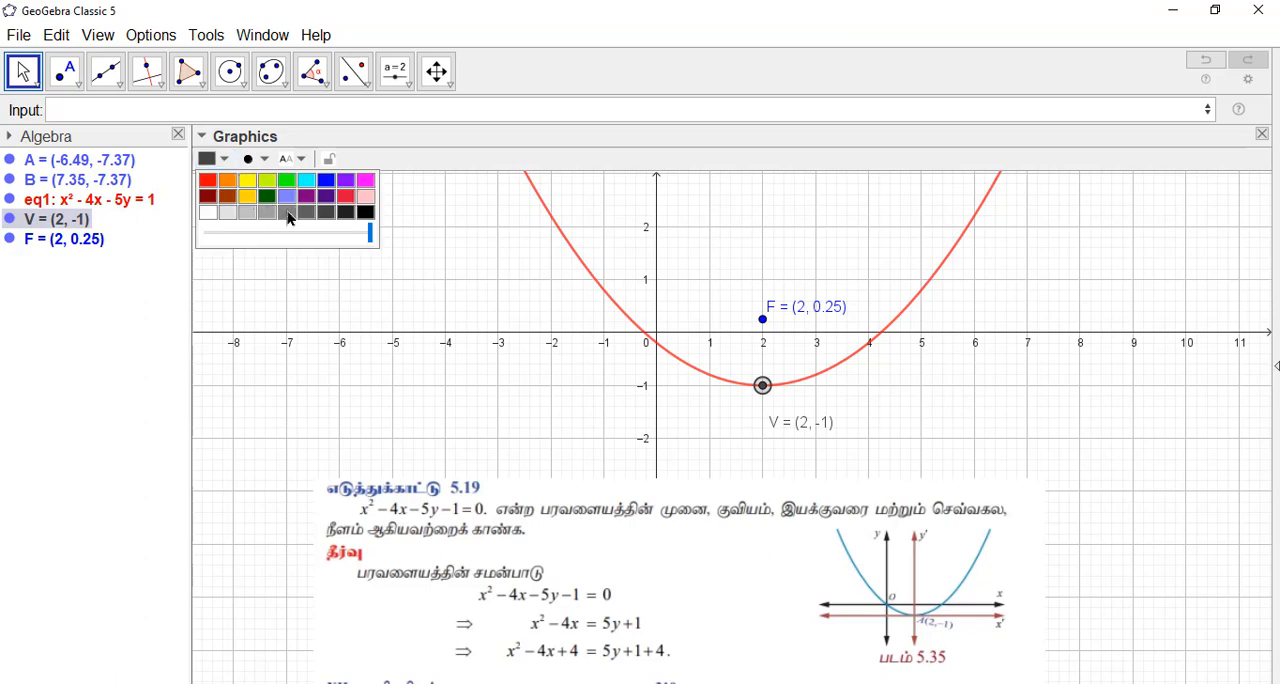
pyautogui.click(342, 210)
pyautogui.click(949, 401)
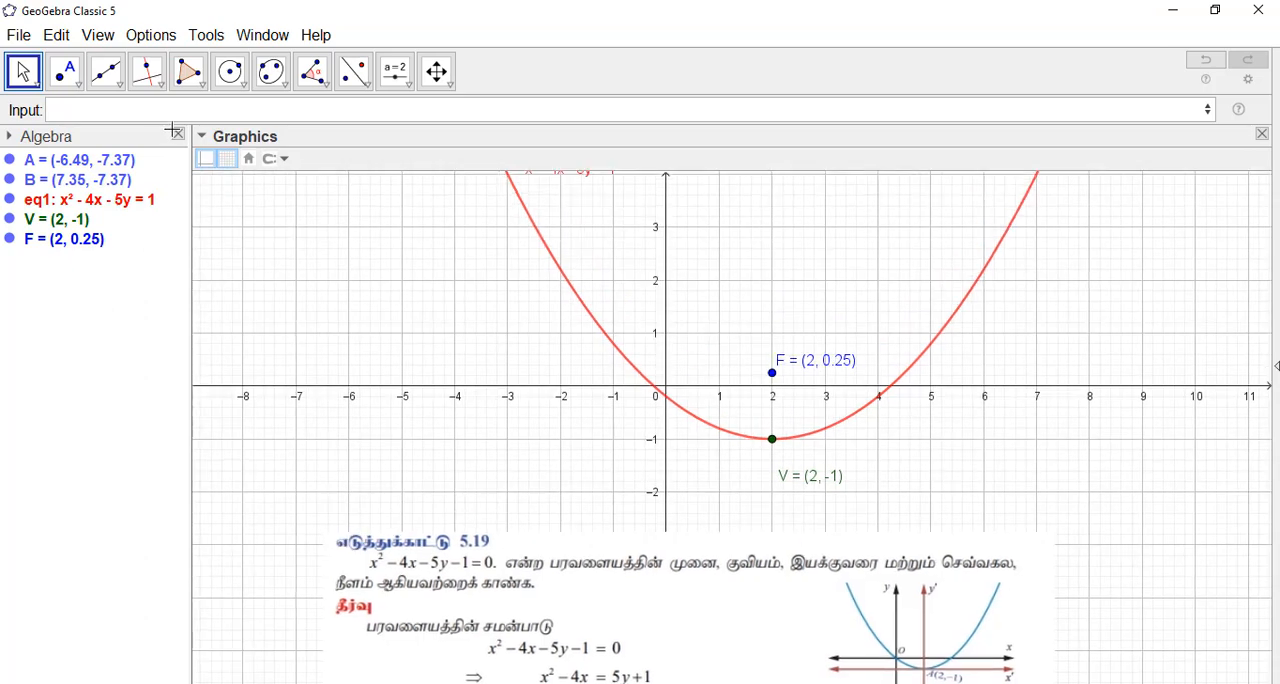
# Step: Create the parabola's directrix with the command Directrix(eq1)
pyautogui.click(146, 104)
pyautogui.write('dire')
pyautogui.click(148, 158)
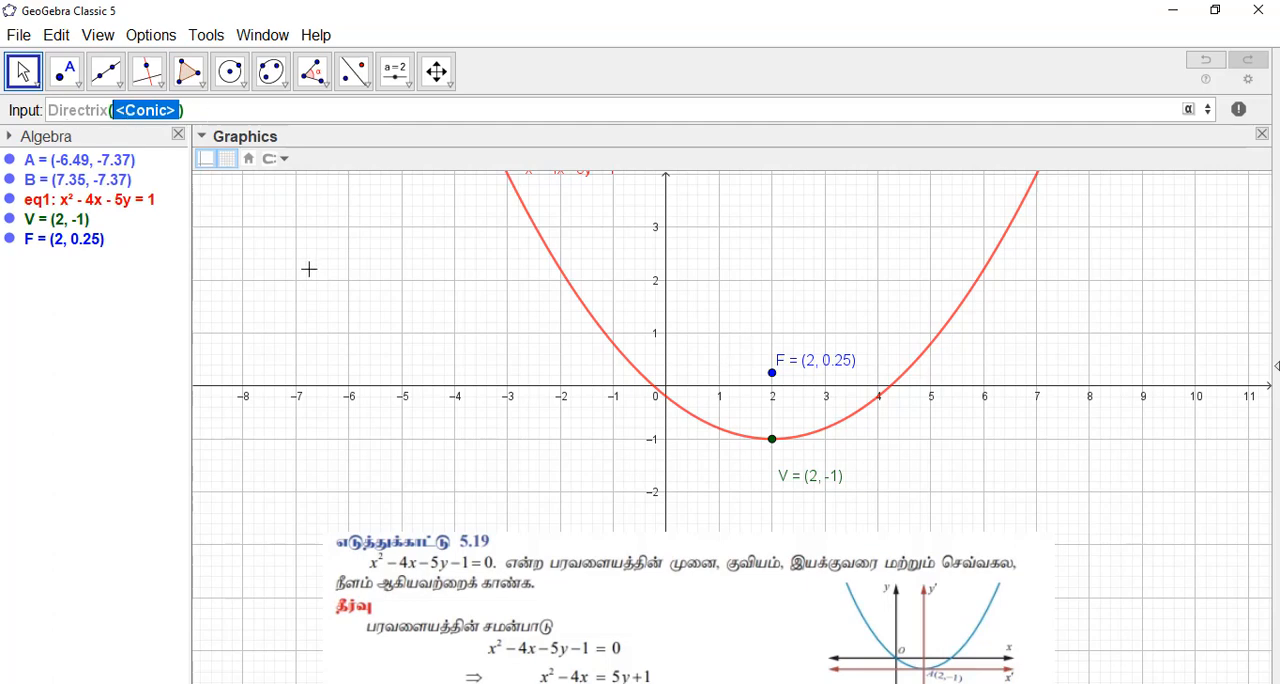
pyautogui.write('eq')
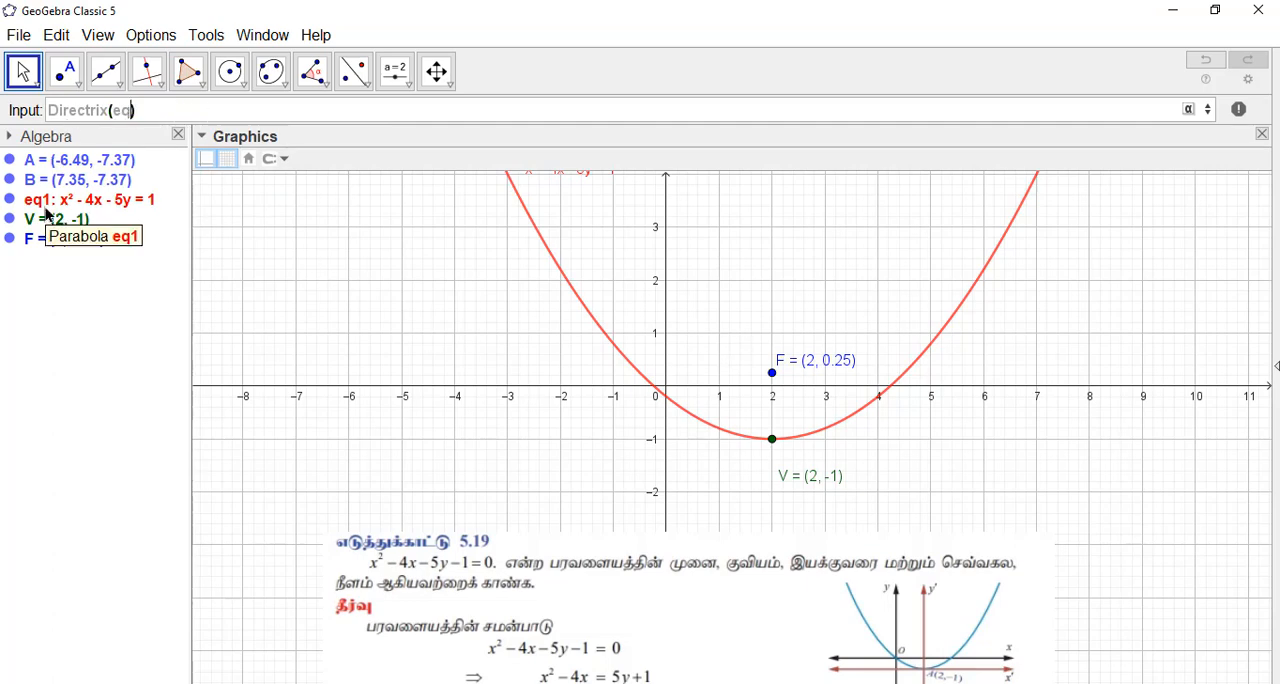
pyautogui.write('1')
pyautogui.press('Return')
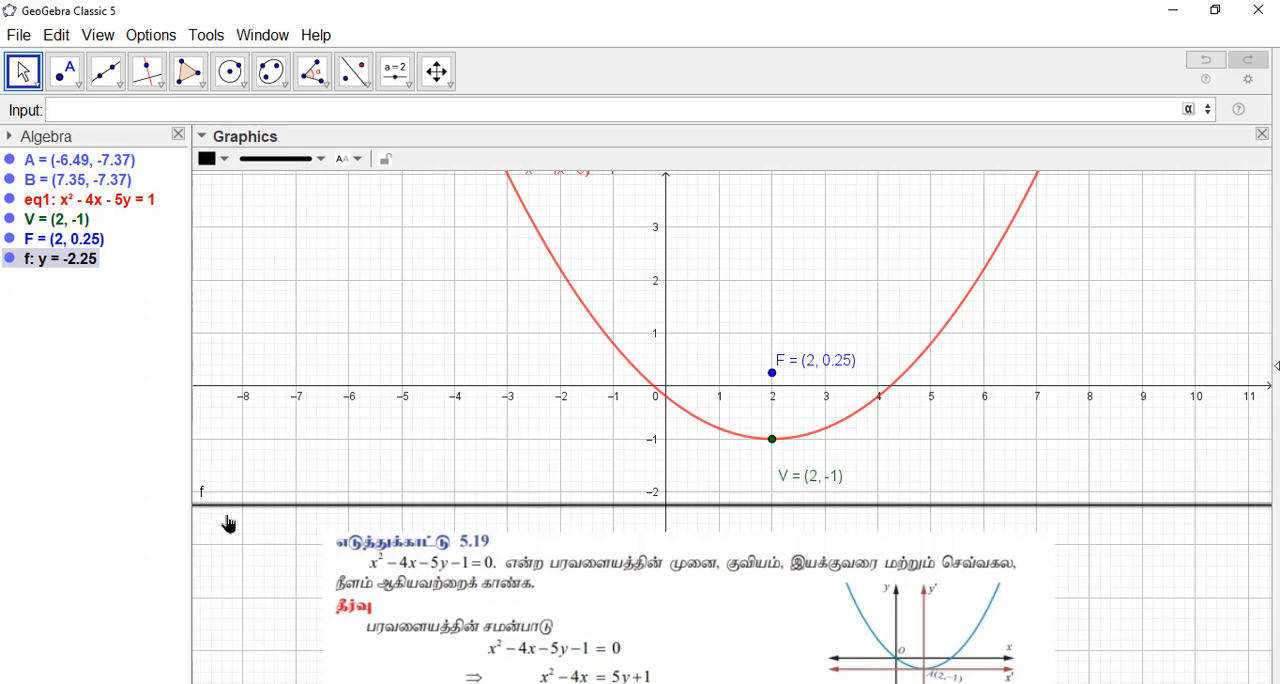
# Step: Set the directrix line's label to show only its value
pyautogui.click(352, 160)
pyautogui.click(362, 235)
pyautogui.click(355, 159)
pyautogui.click(366, 260)
pyautogui.rightClick(228, 512)
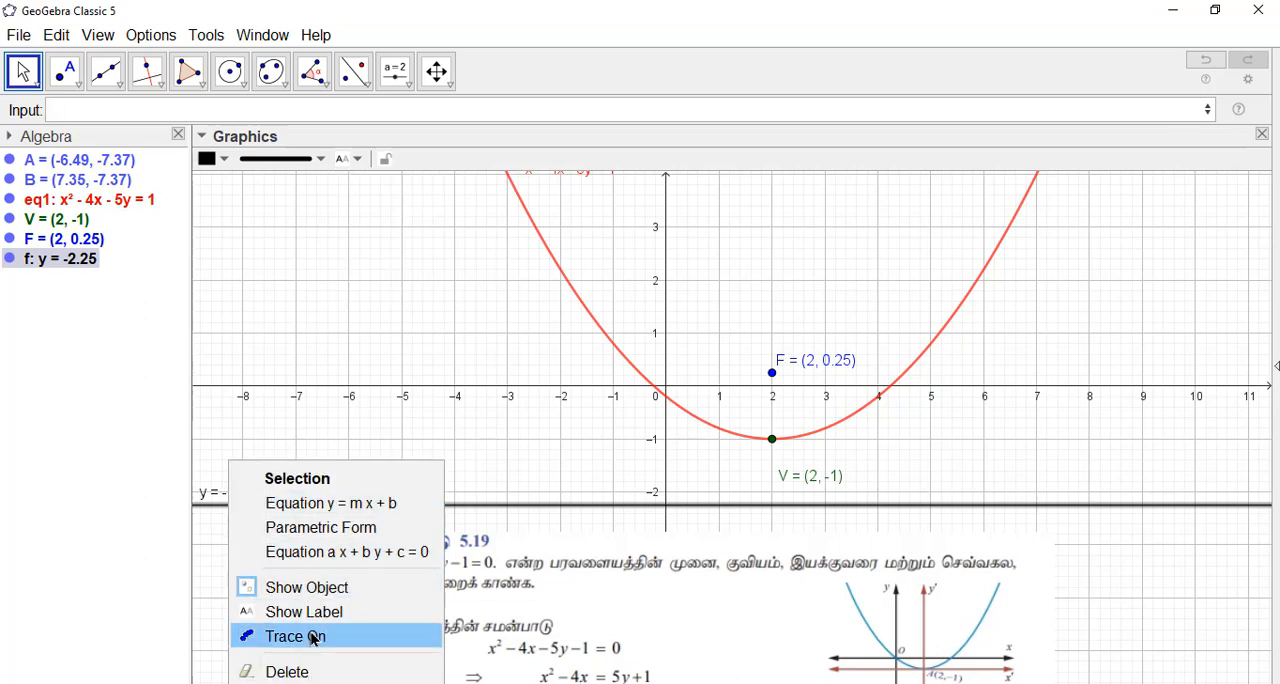
pyautogui.click(303, 406)
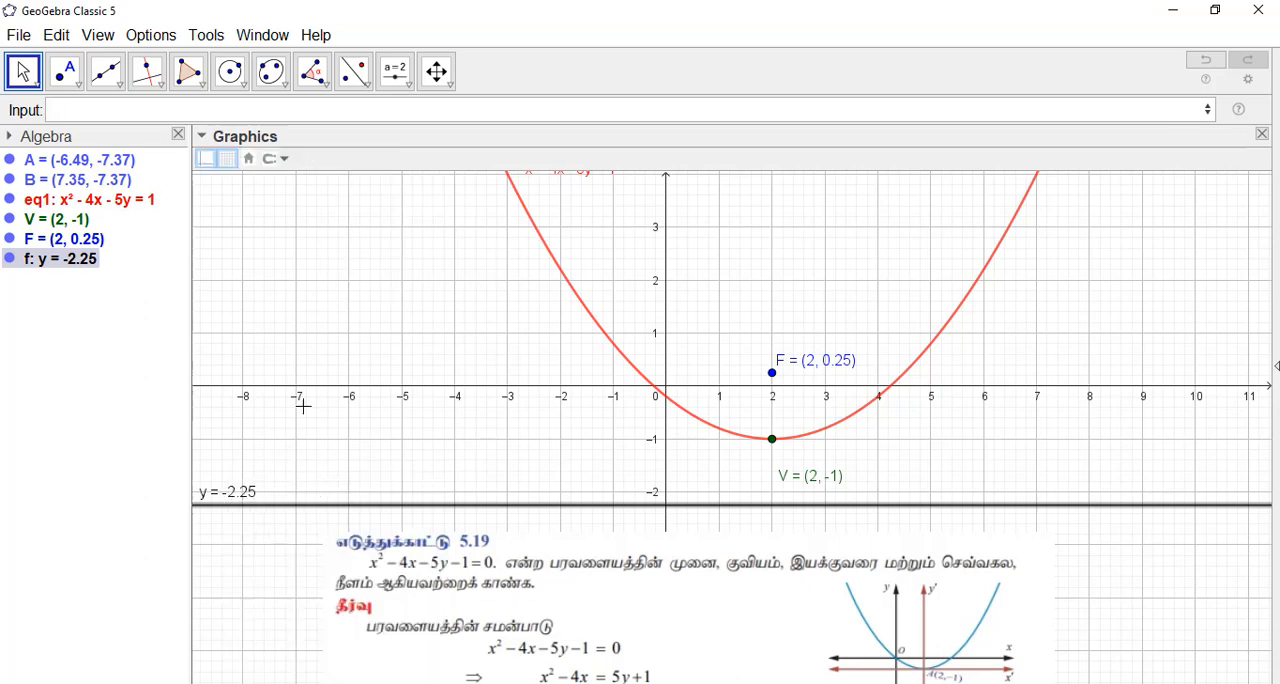
# Step: Rename the directrix line to Directrix and set its label to Name & Value
pyautogui.rightClick(234, 504)
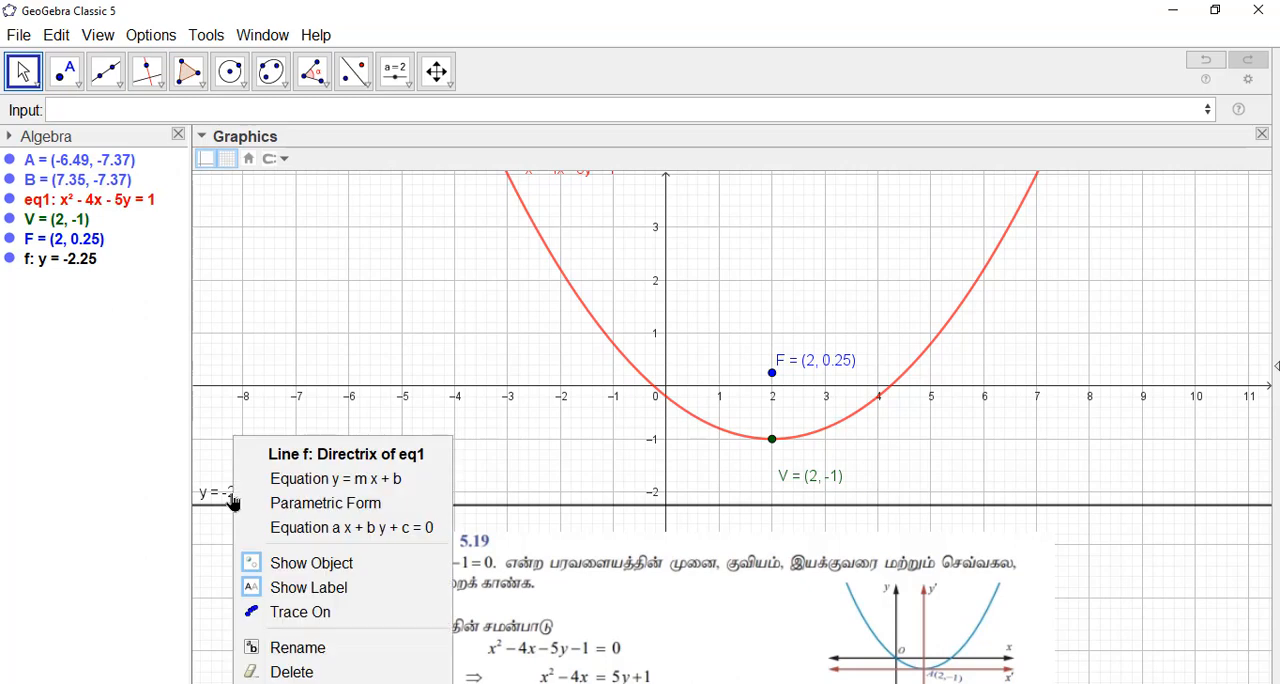
pyautogui.click(290, 647)
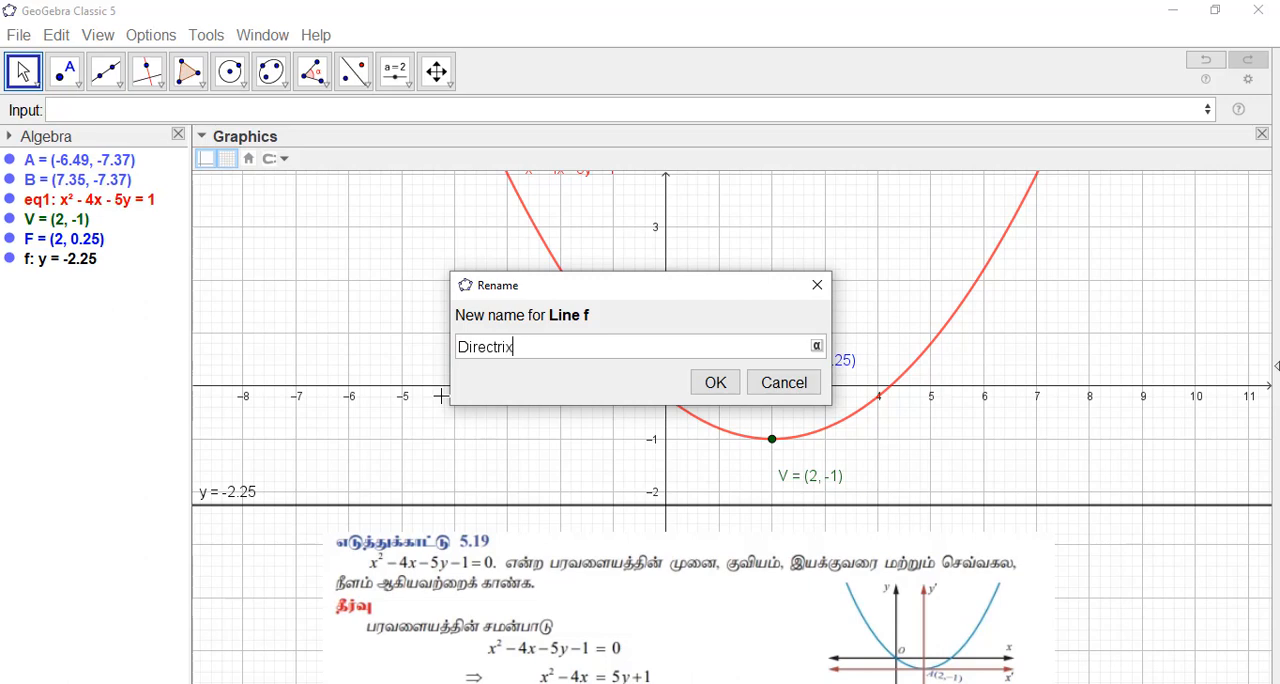
pyautogui.click(718, 383)
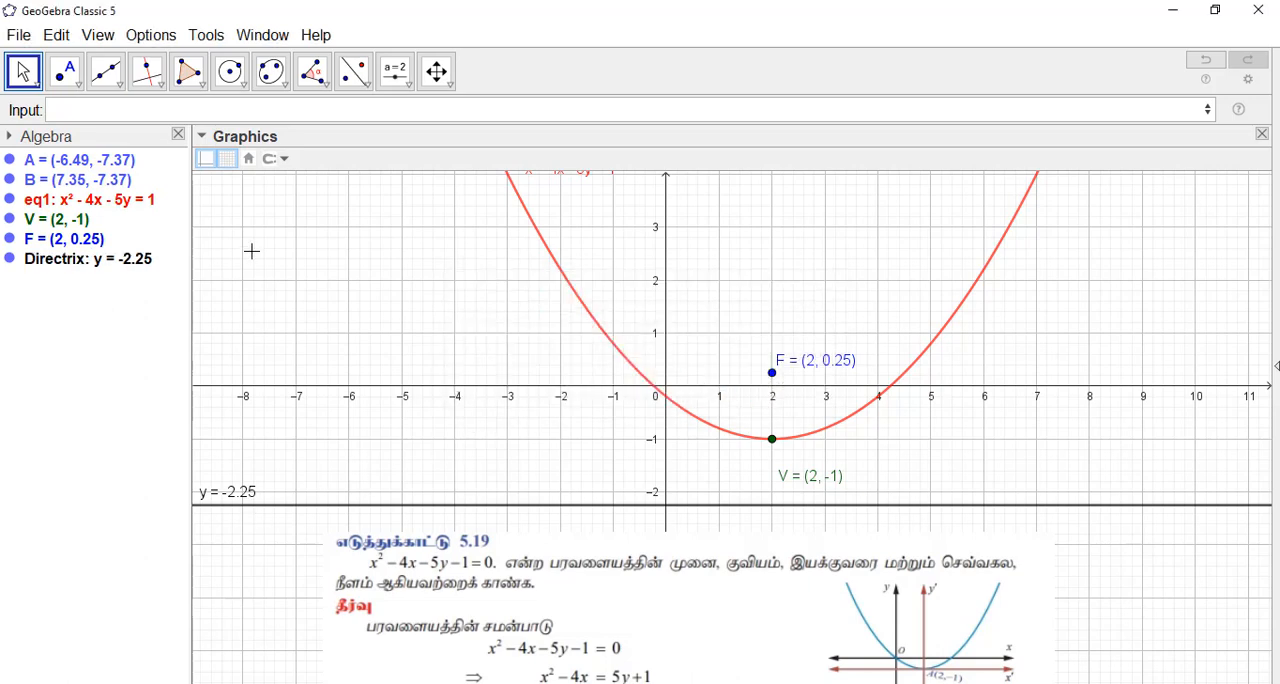
pyautogui.click(256, 507)
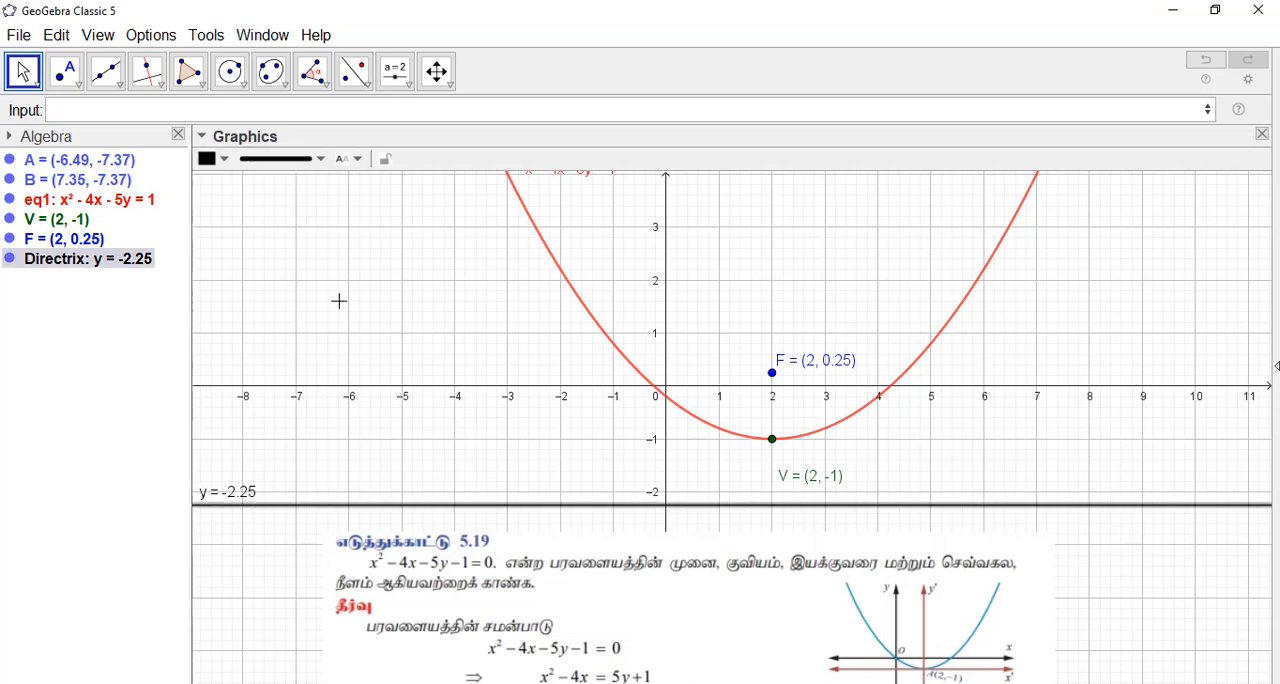
pyautogui.click(350, 159)
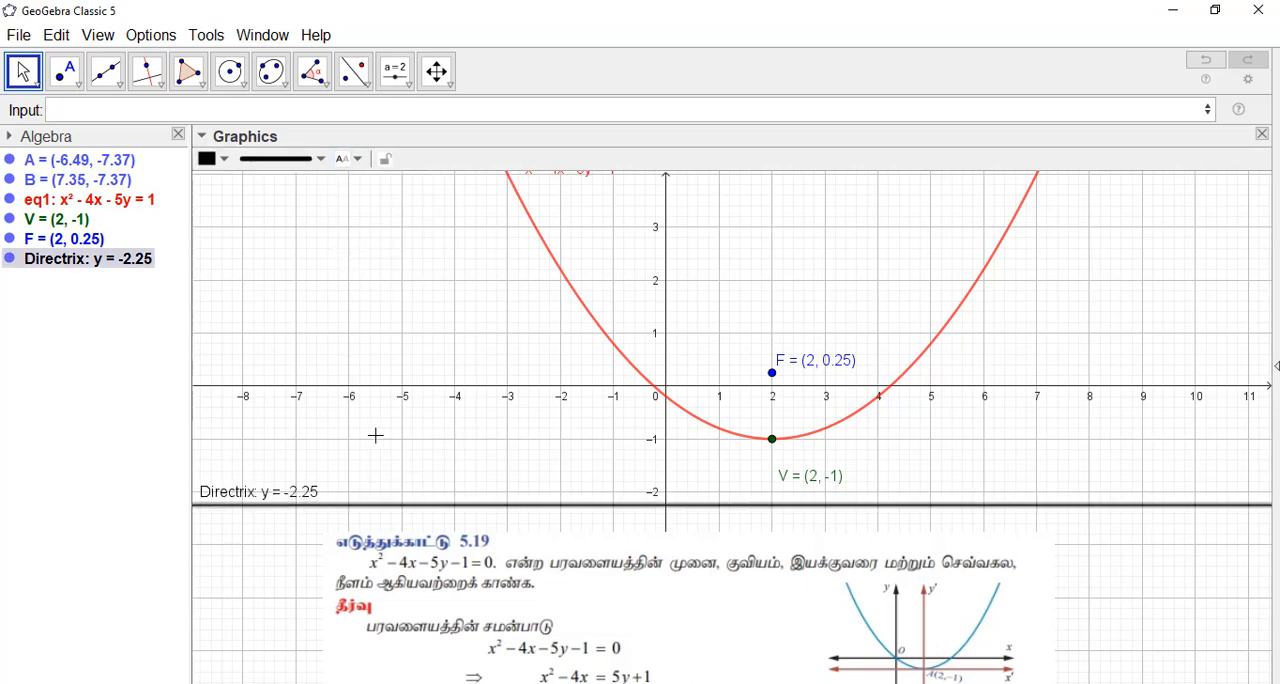
pyautogui.click(397, 463)
# Step: Colour the directrix line purple
pyautogui.click(411, 507)
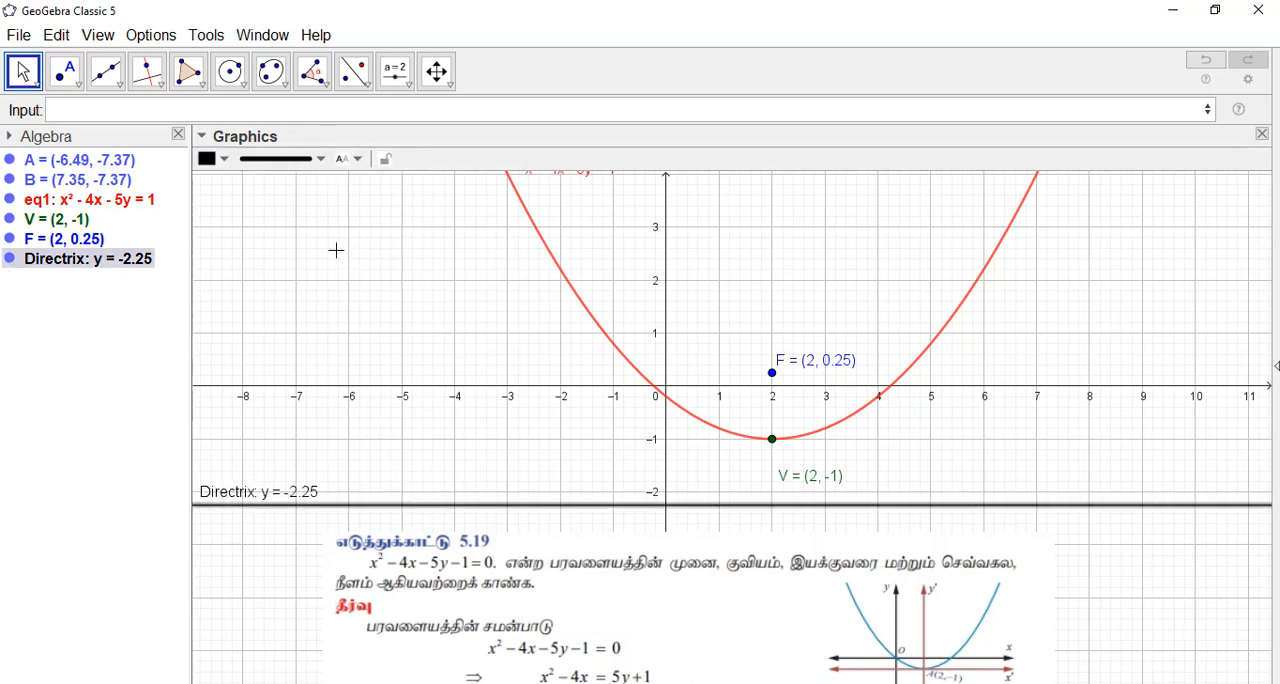
pyautogui.click(222, 160)
pyautogui.click(303, 205)
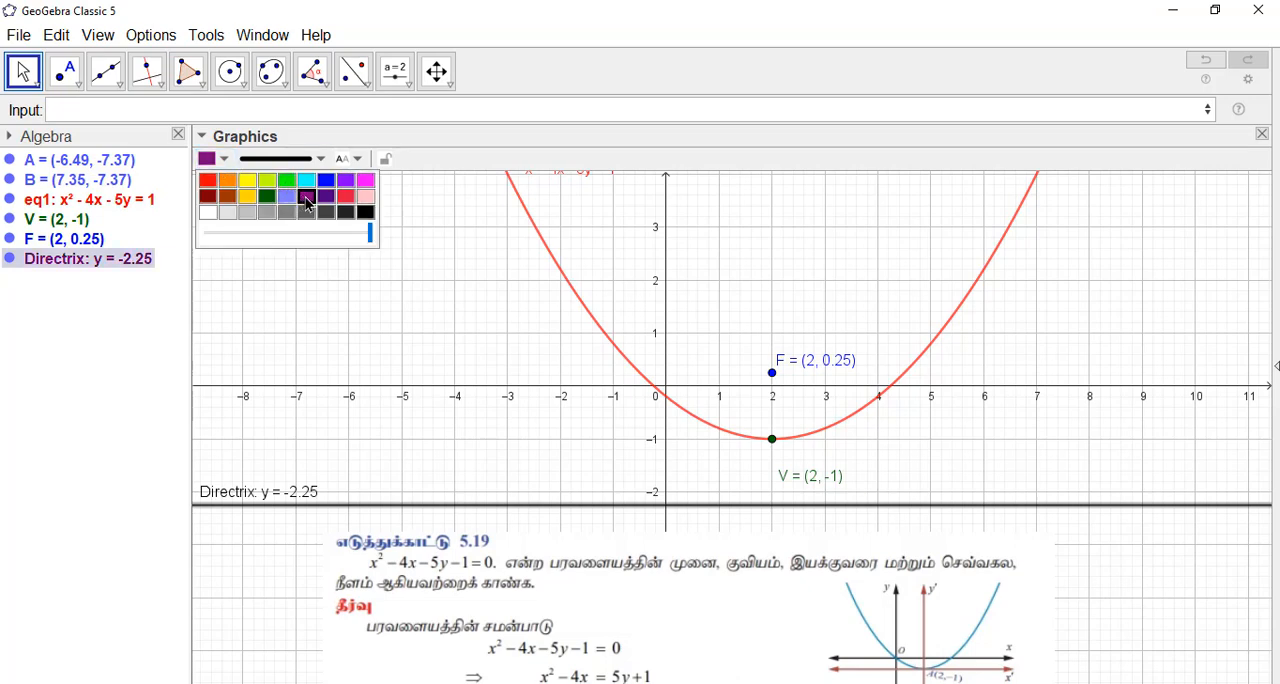
pyautogui.click(516, 412)
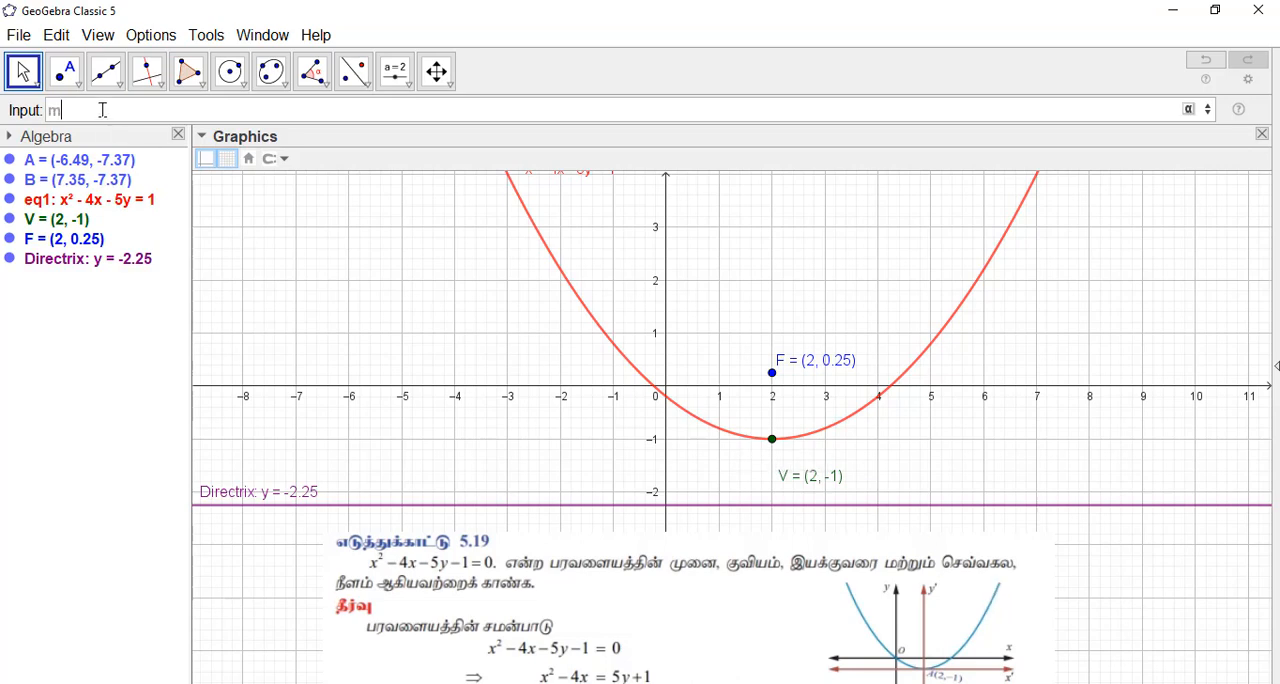
# Step: Create the parabola's axis line with the command MajorAxis(eq1)
pyautogui.write('o')
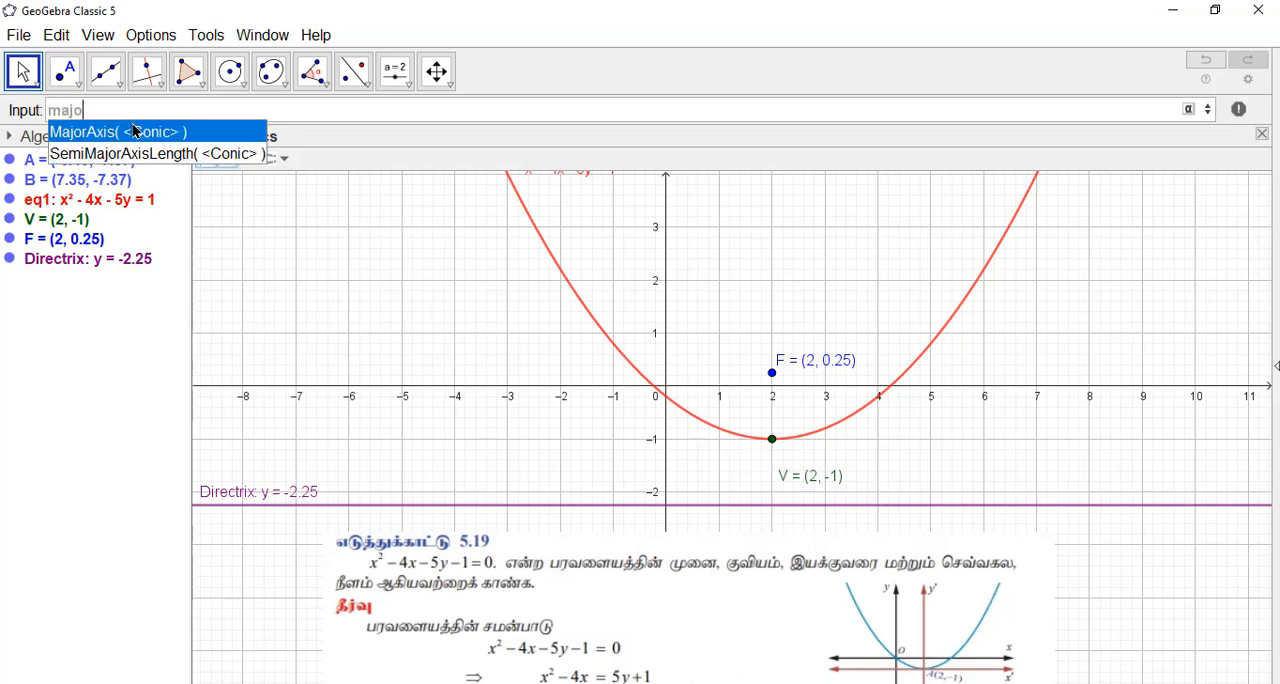
pyautogui.click(135, 140)
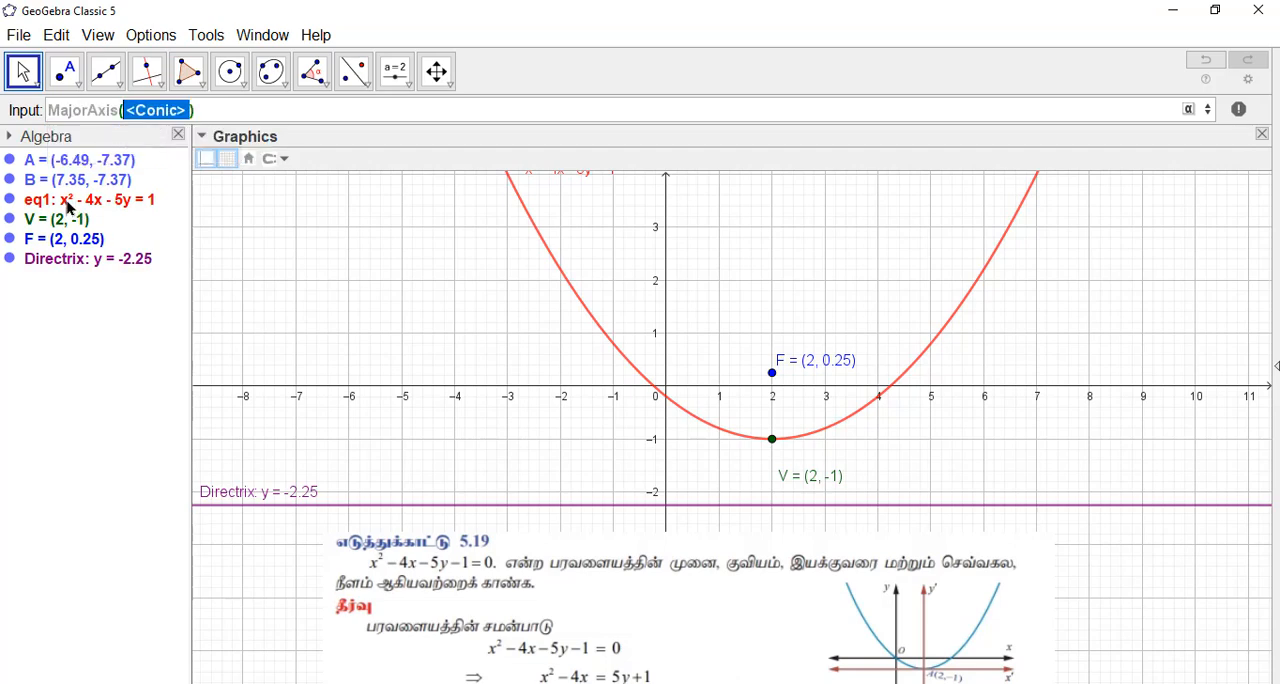
pyautogui.write('eq1')
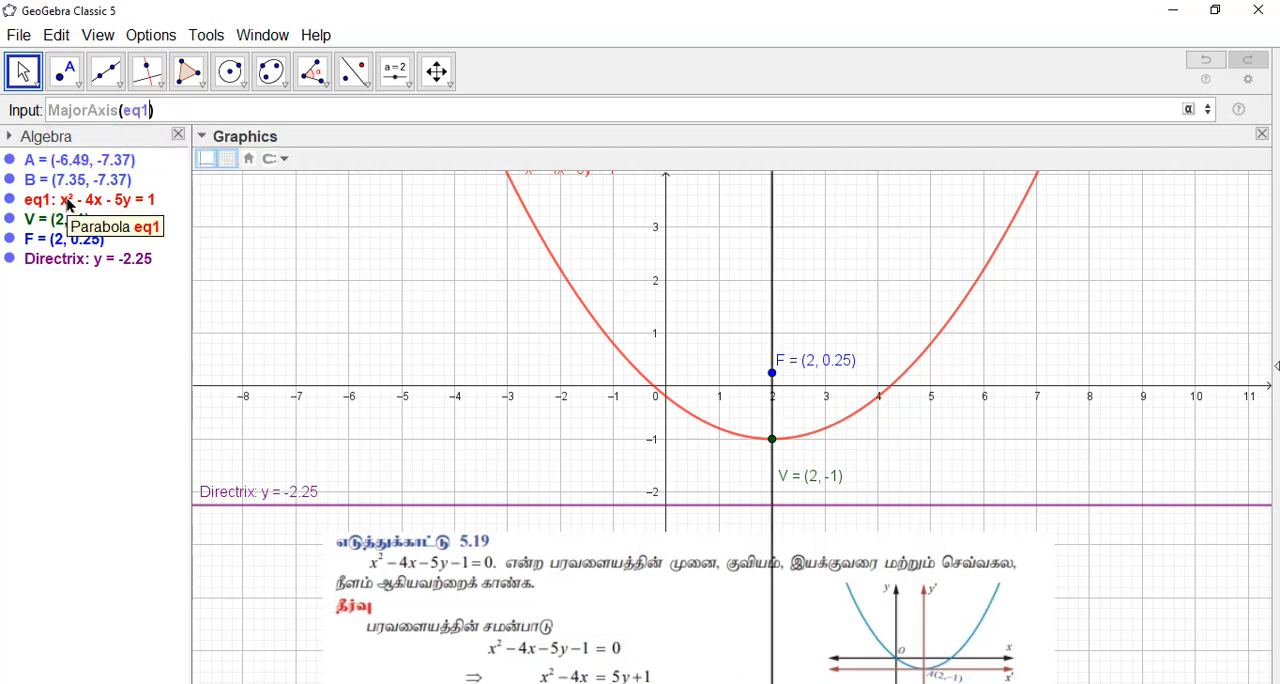
pyautogui.press('Return')
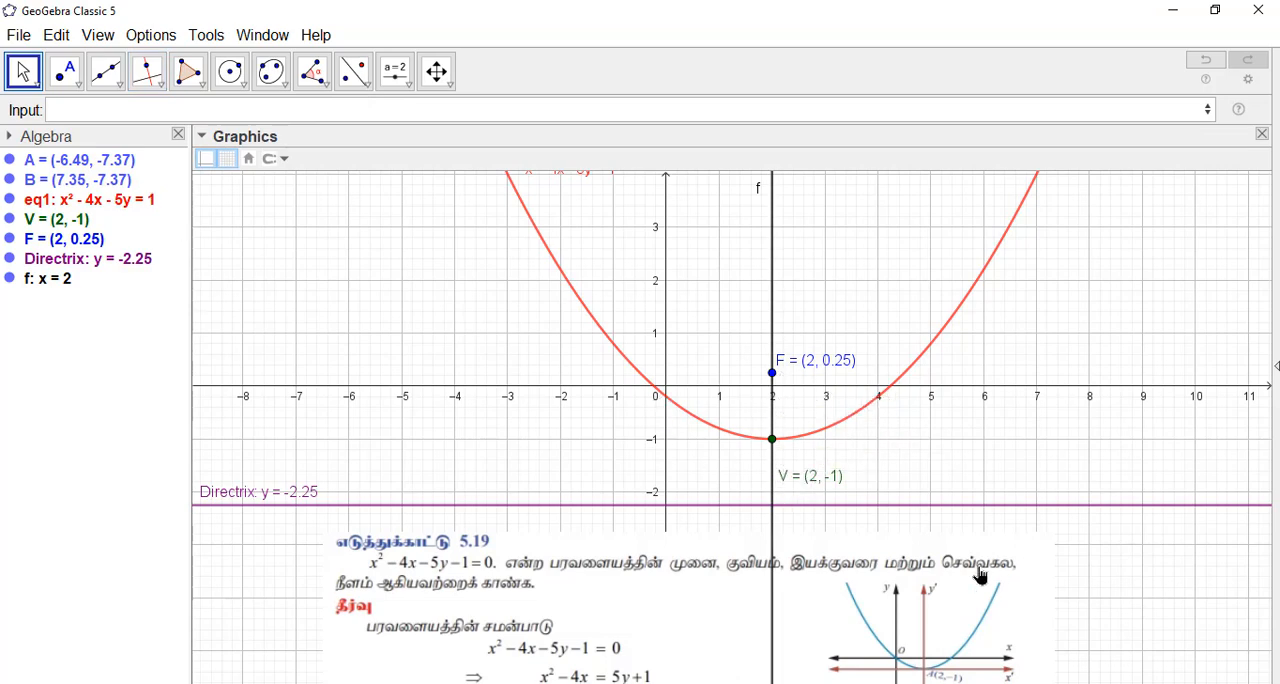
# Step: Construct a line through focus F perpendicular to the parabola's vertical axis
pyautogui.click(150, 76)
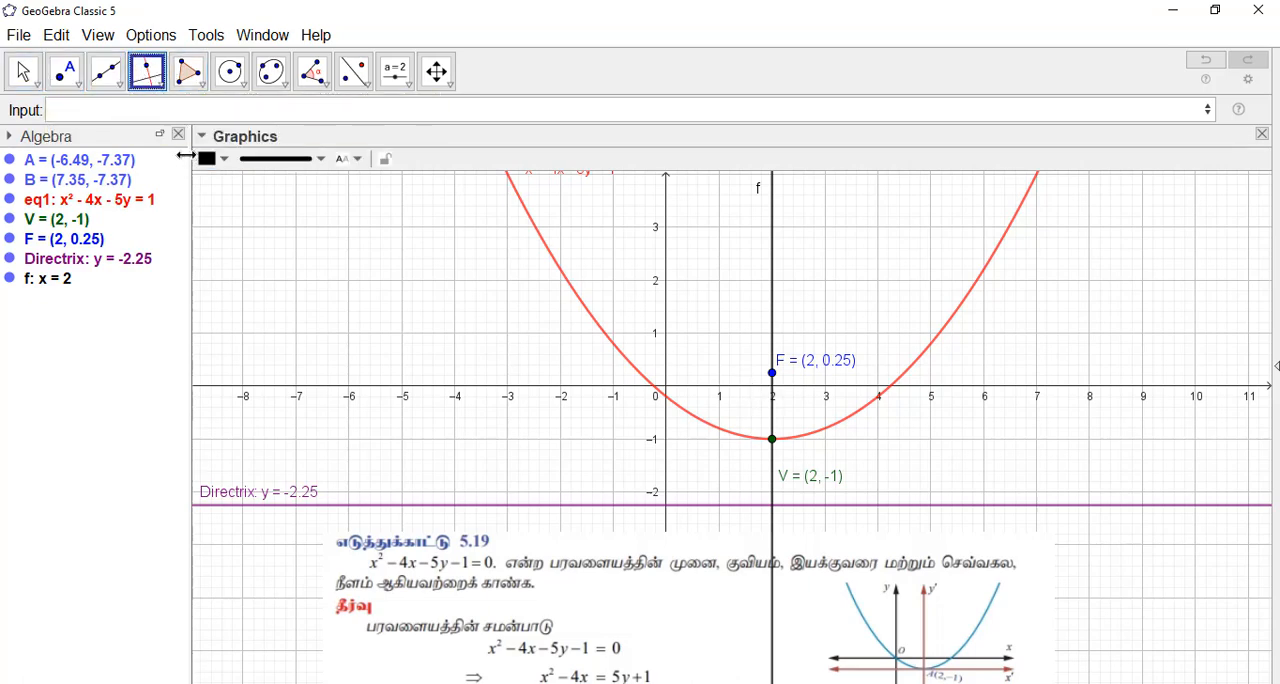
pyautogui.click(775, 370)
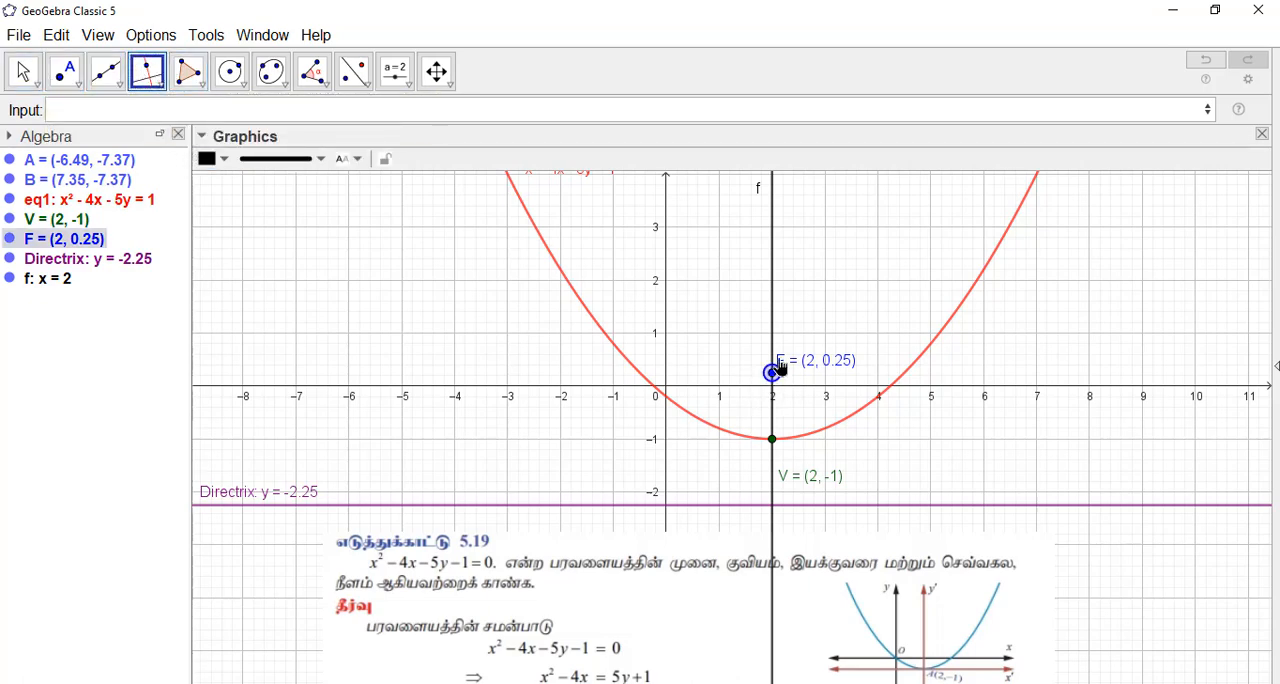
pyautogui.click(776, 343)
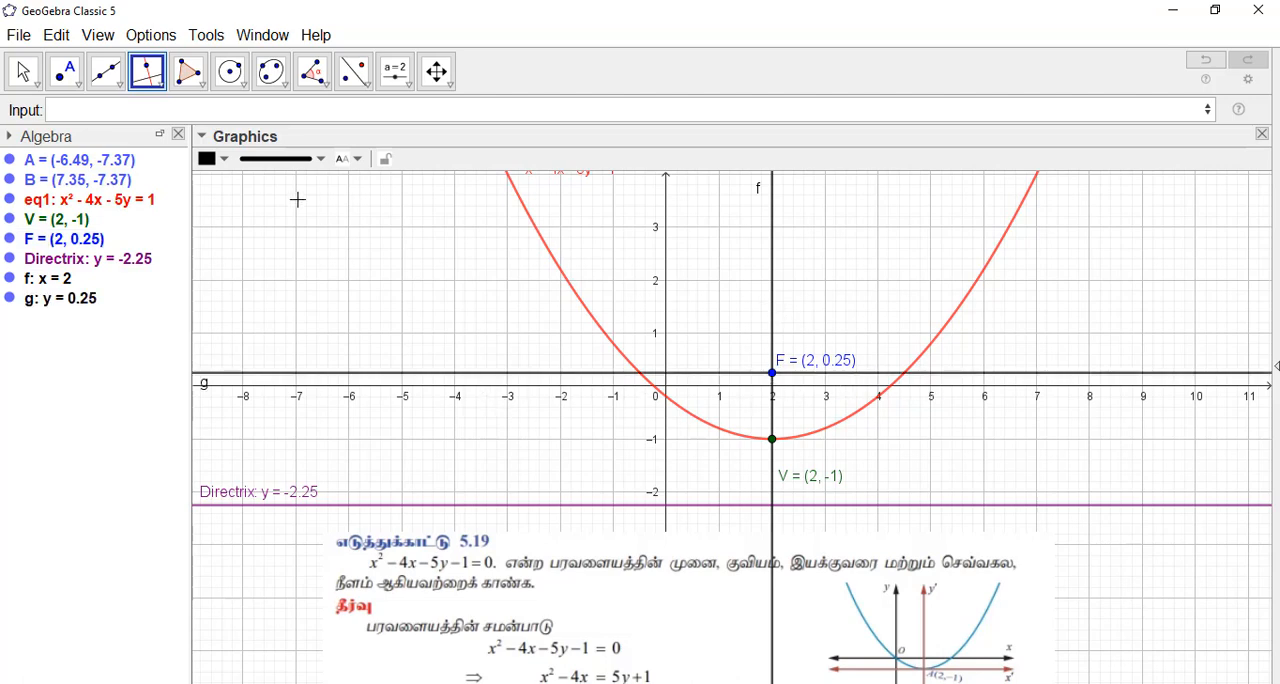
# Step: Create the intersection points of the horizontal line through F with the parabola using Intersect
pyautogui.click(66, 74)
pyautogui.click(80, 90)
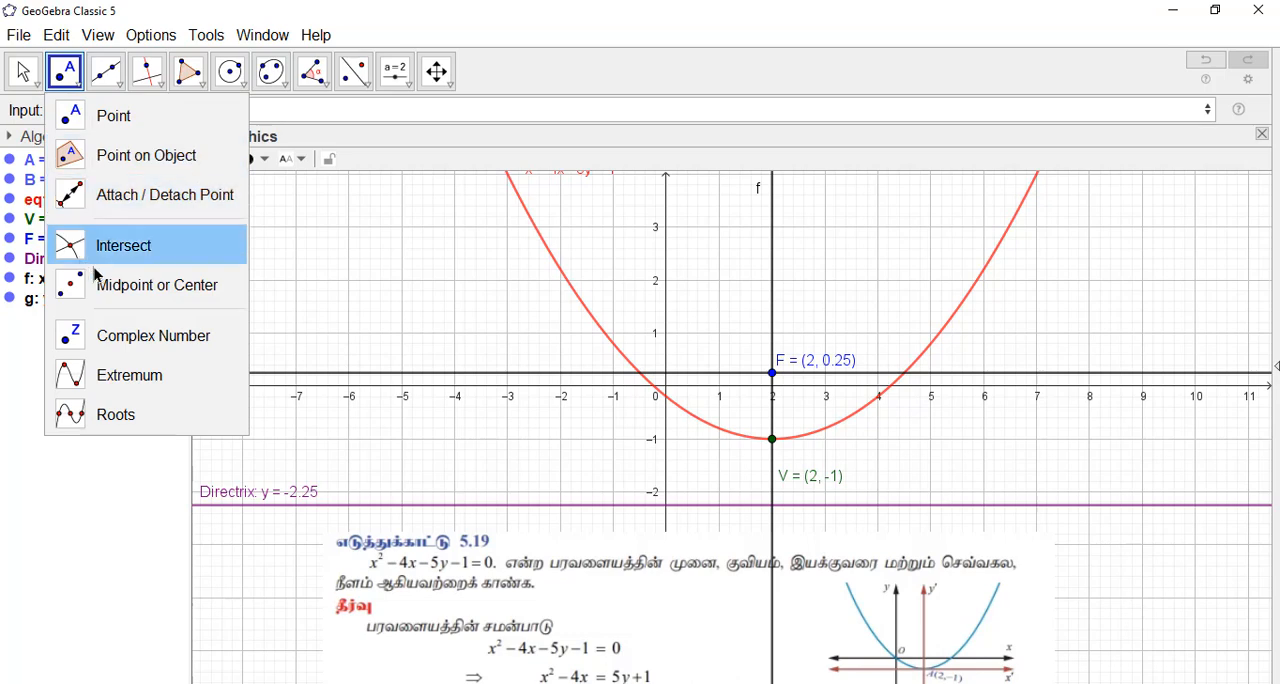
pyautogui.moveTo(90, 100)
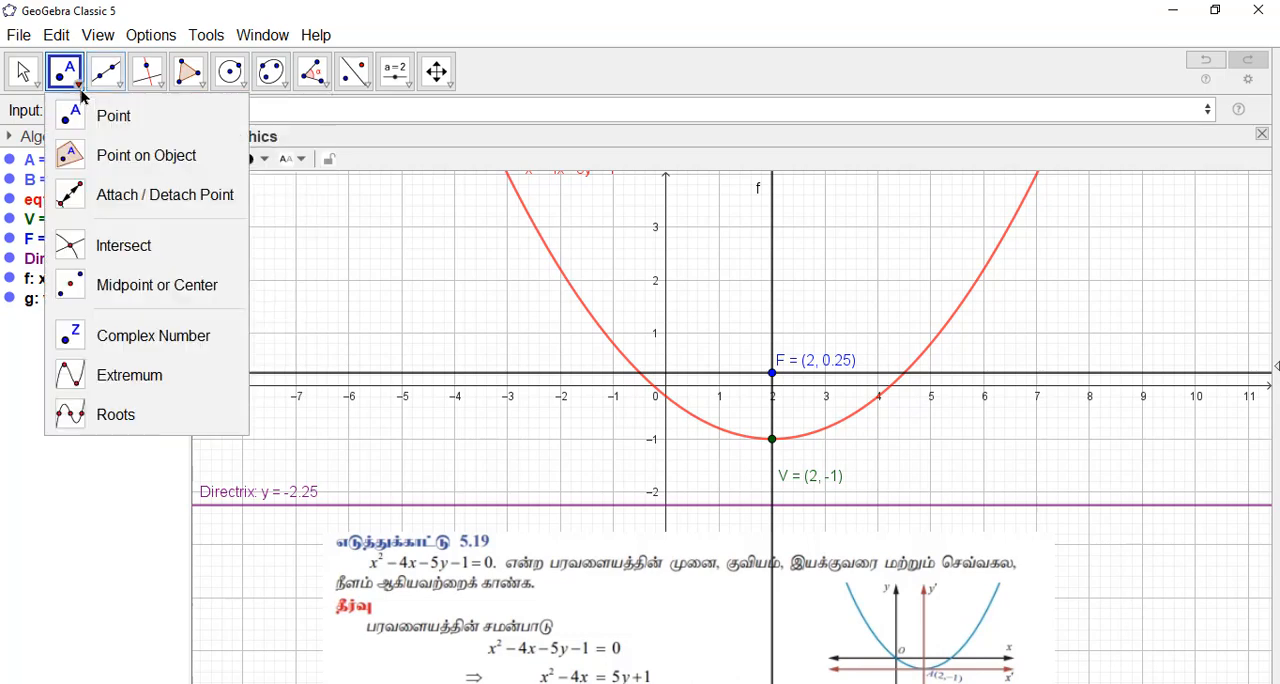
pyautogui.click(110, 246)
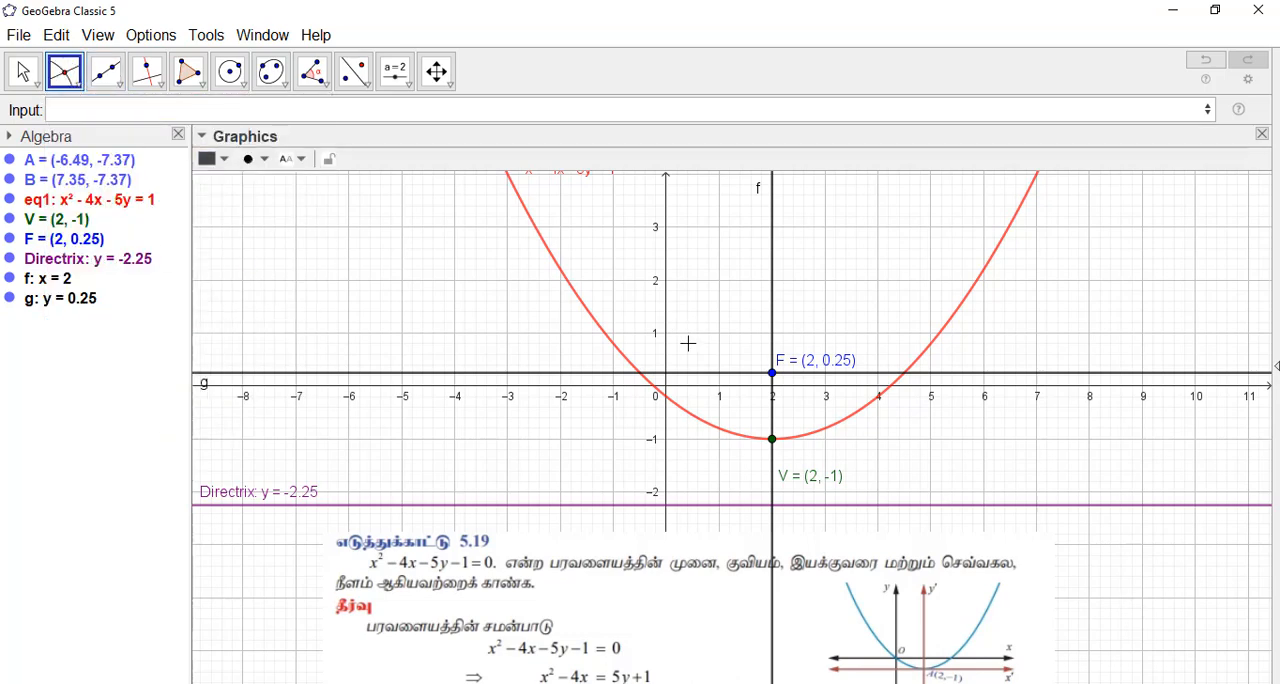
pyautogui.click(705, 377)
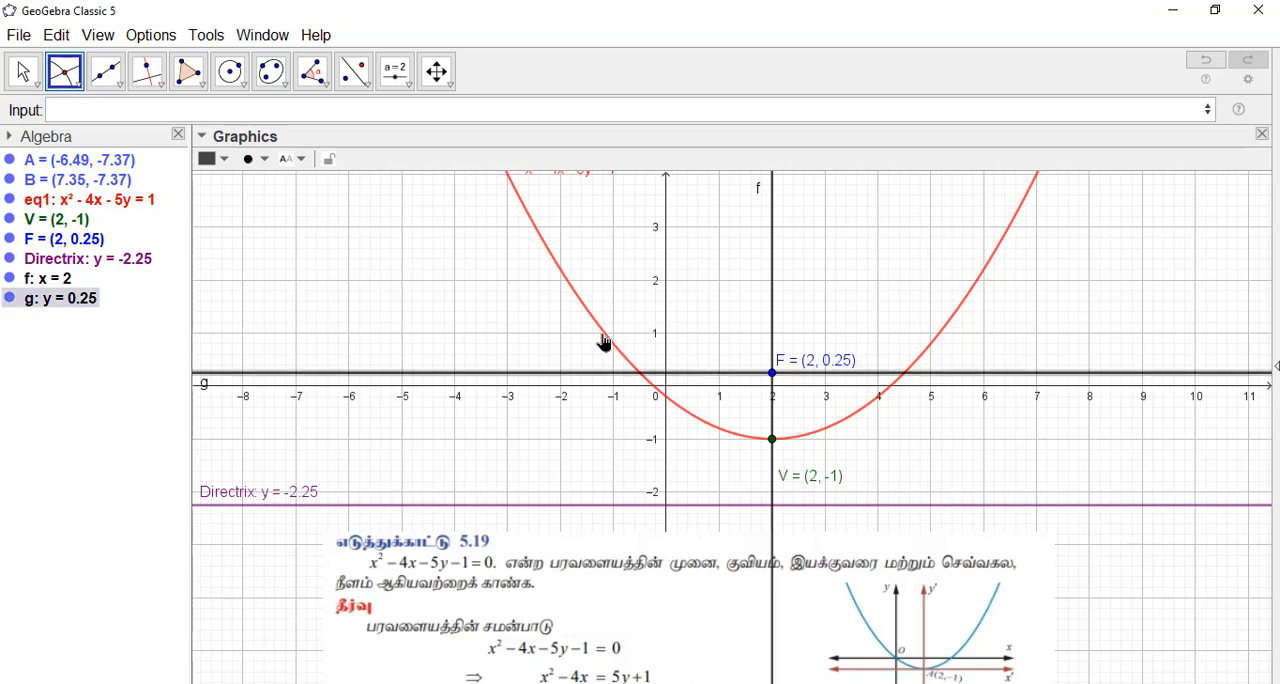
pyautogui.click(604, 343)
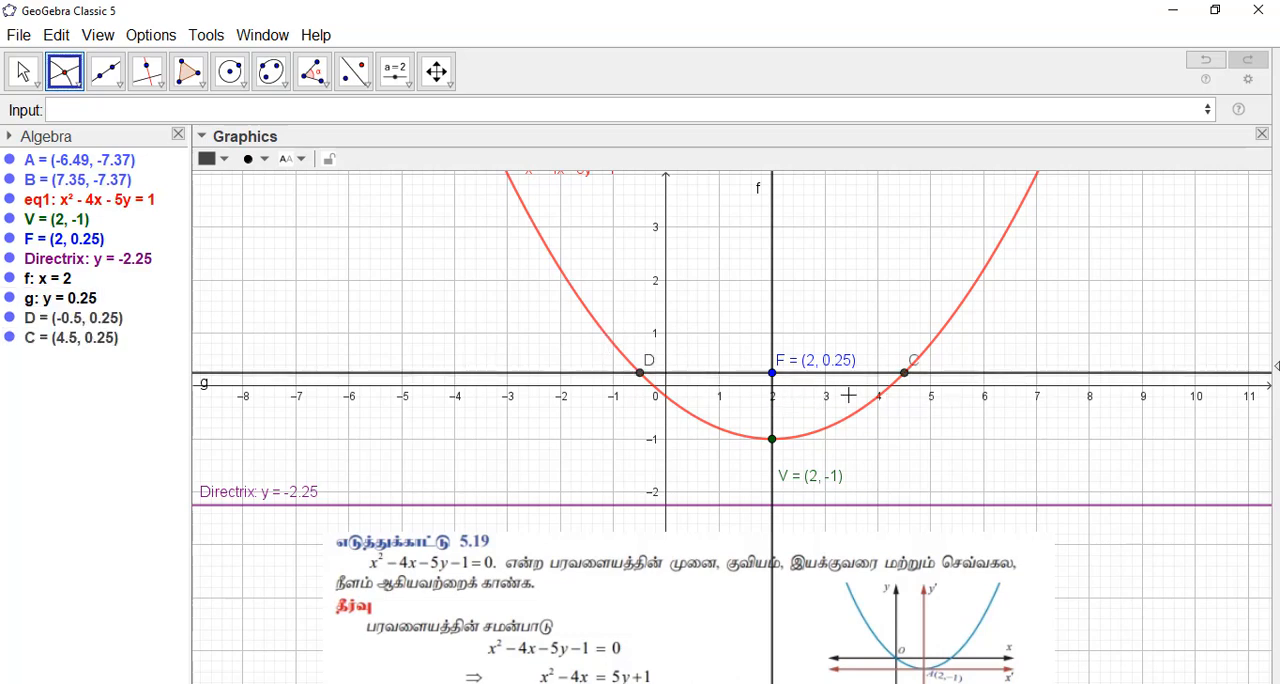
# Step: Hide the horizontal line g that passes through focus F
pyautogui.click(23, 72)
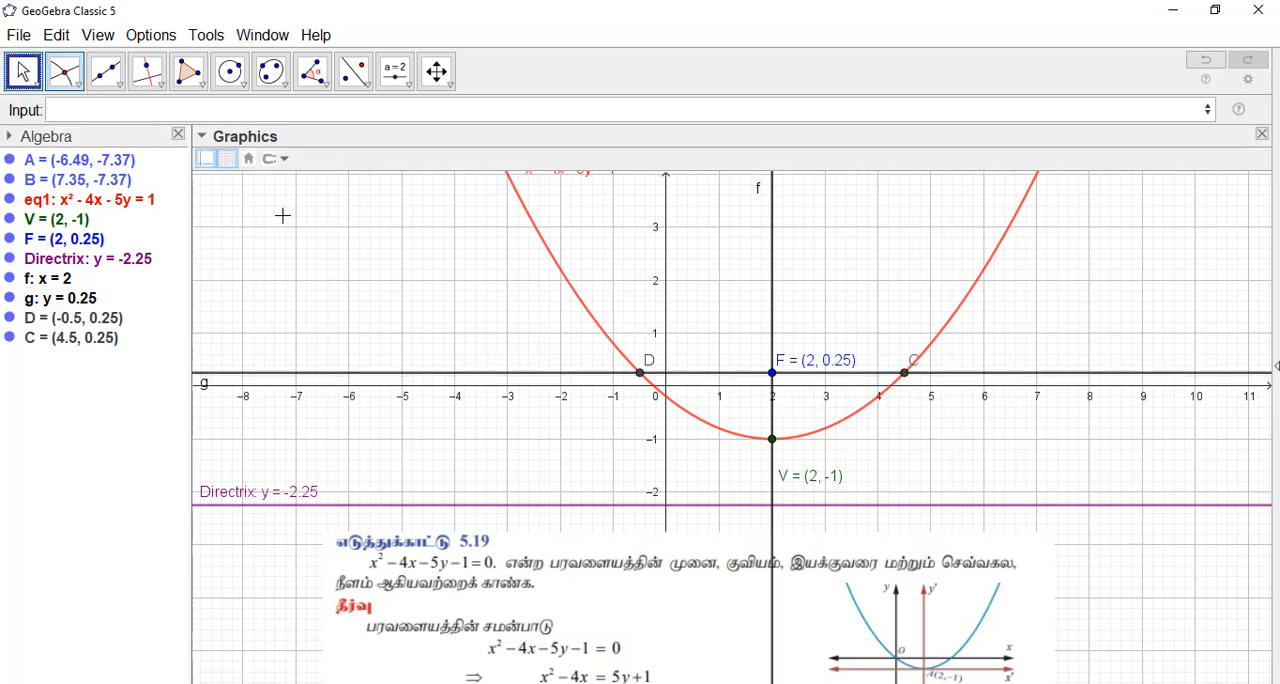
pyautogui.click(8, 298)
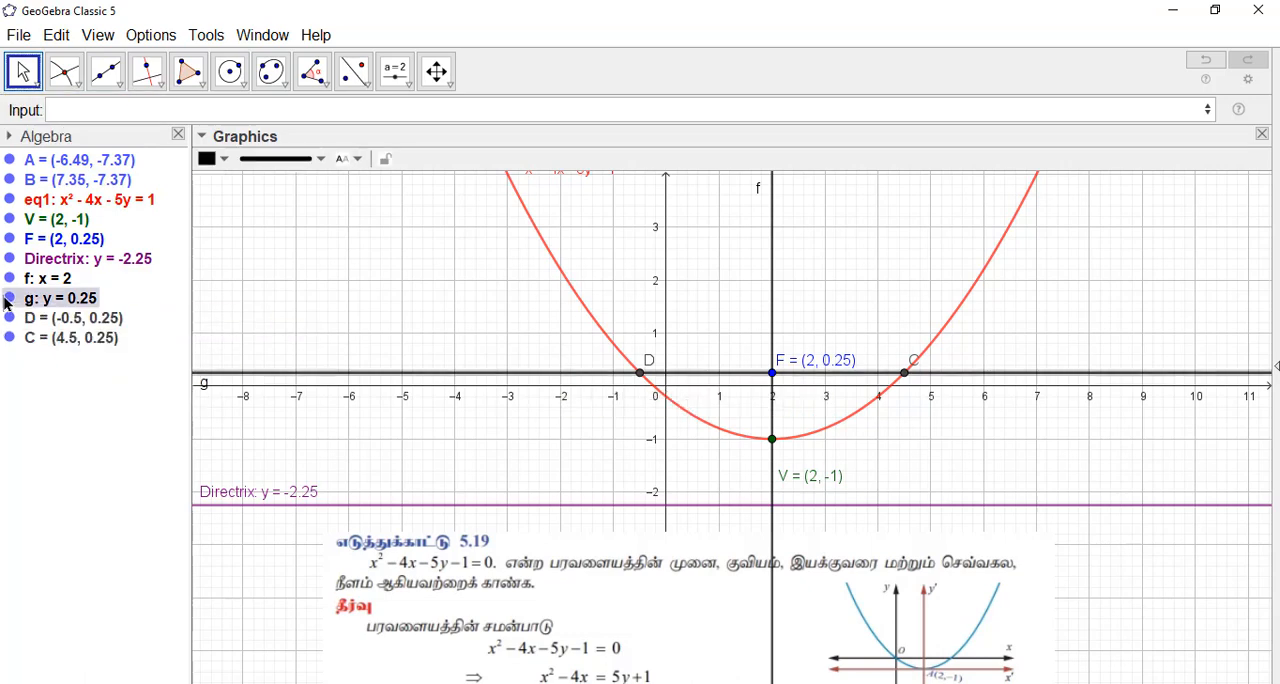
pyautogui.click(476, 358)
# Step: Draw the latus rectum as a segment from point D to point C on the parabola
pyautogui.click(113, 90)
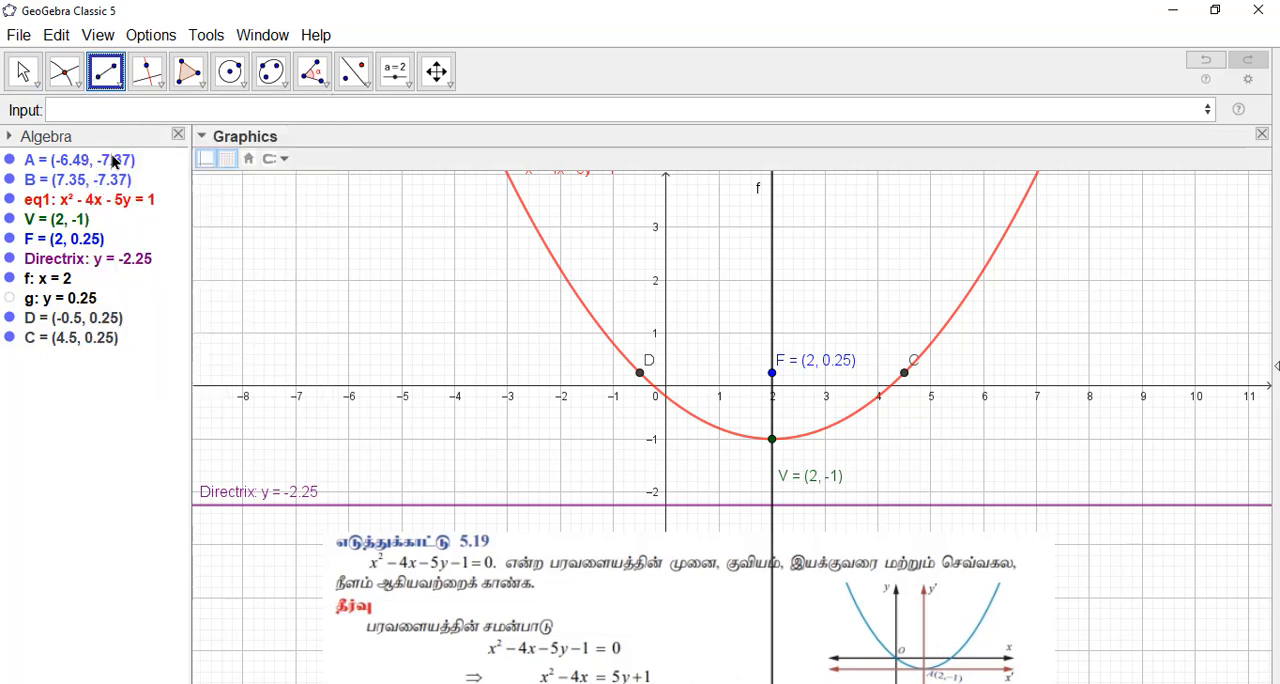
pyautogui.click(641, 374)
pyautogui.click(904, 373)
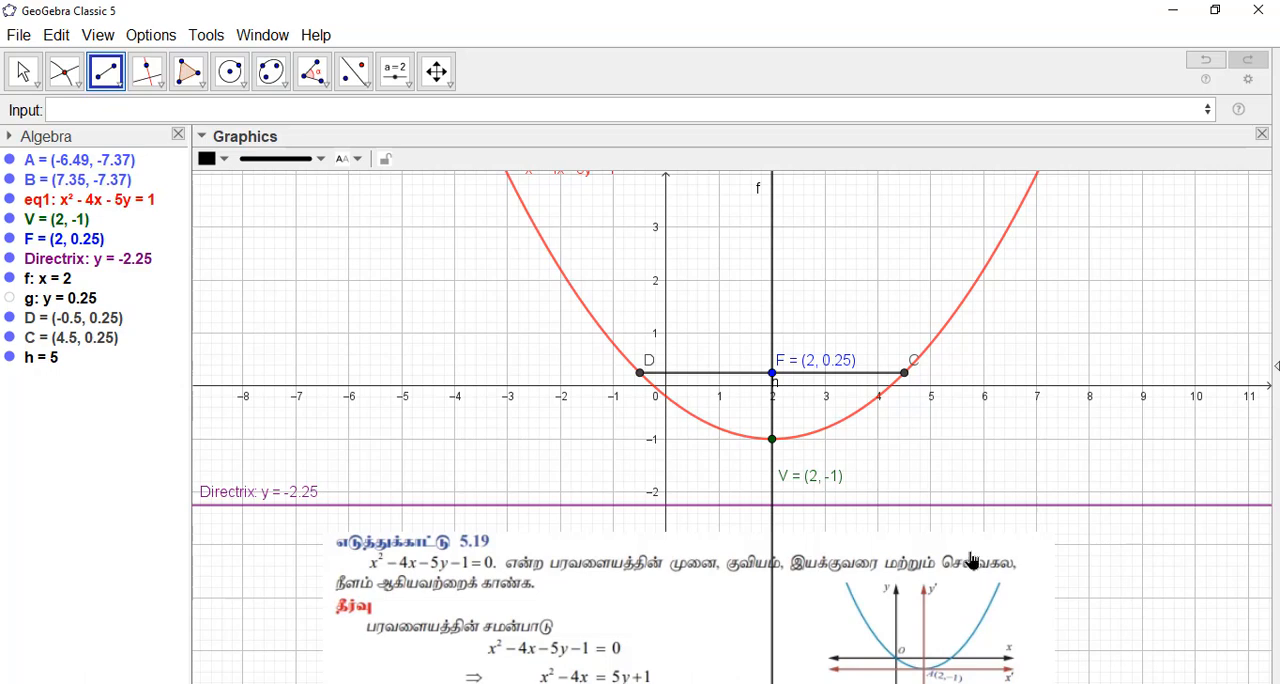
pyautogui.click(23, 71)
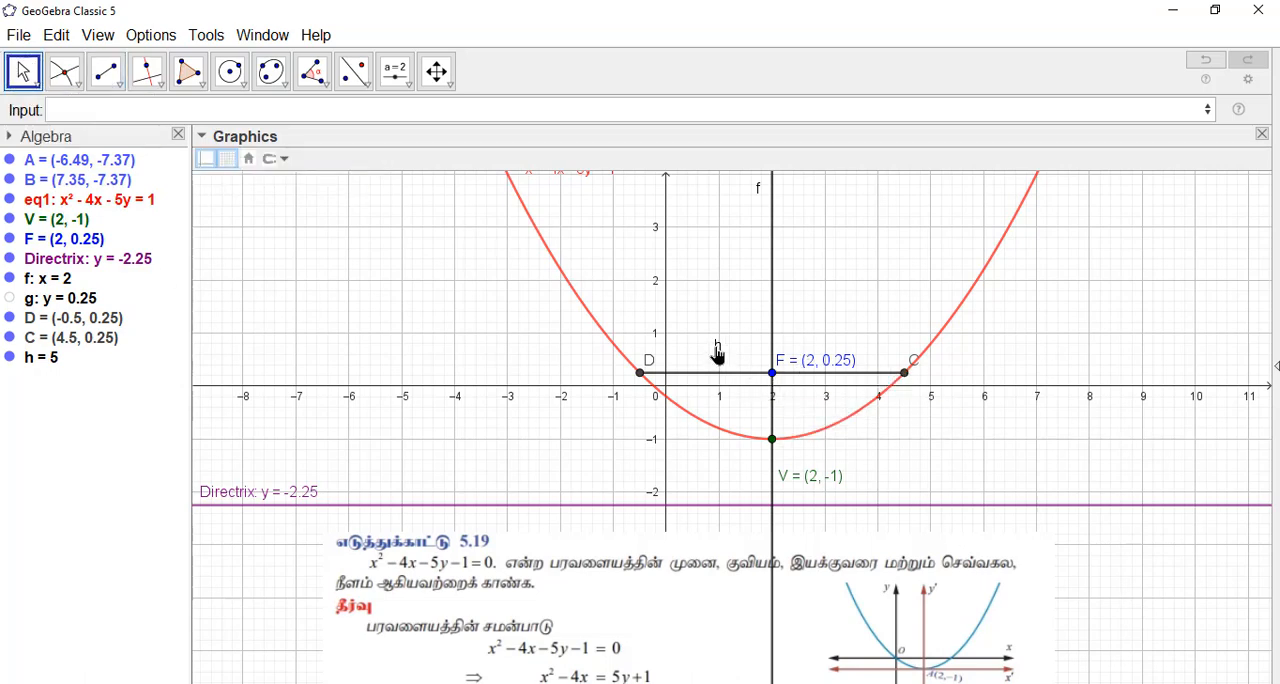
# Step: Rename the latus rectum segment h as LR
pyautogui.rightClick(716, 346)
pyautogui.click(815, 474)
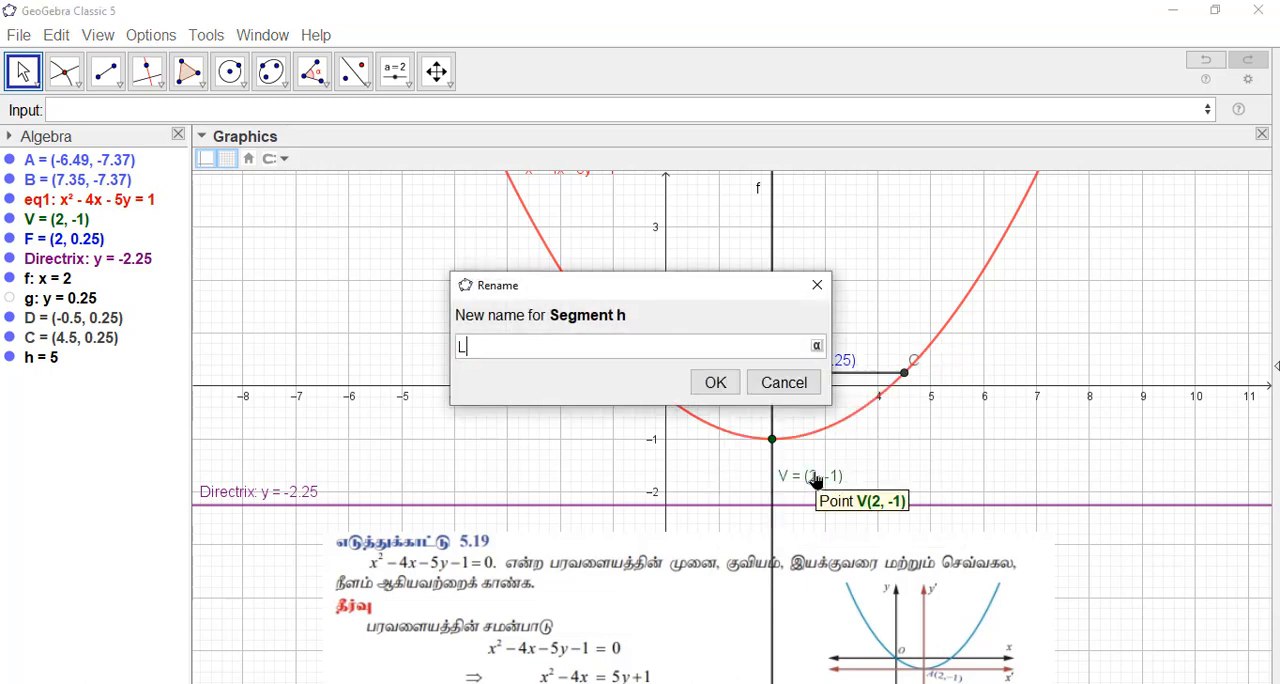
pyautogui.write('LR')
pyautogui.click(715, 384)
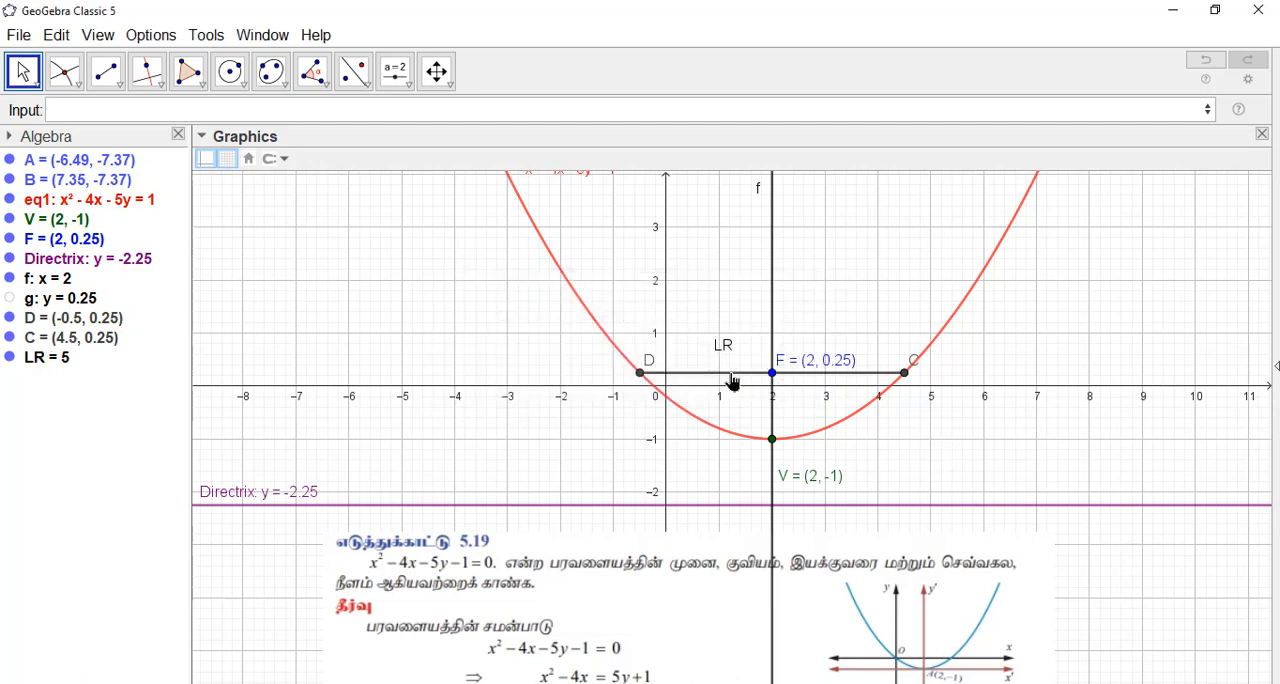
# Step: Change the colour of the latus rectum segment LR to brown
pyautogui.click(732, 382)
pyautogui.click(220, 159)
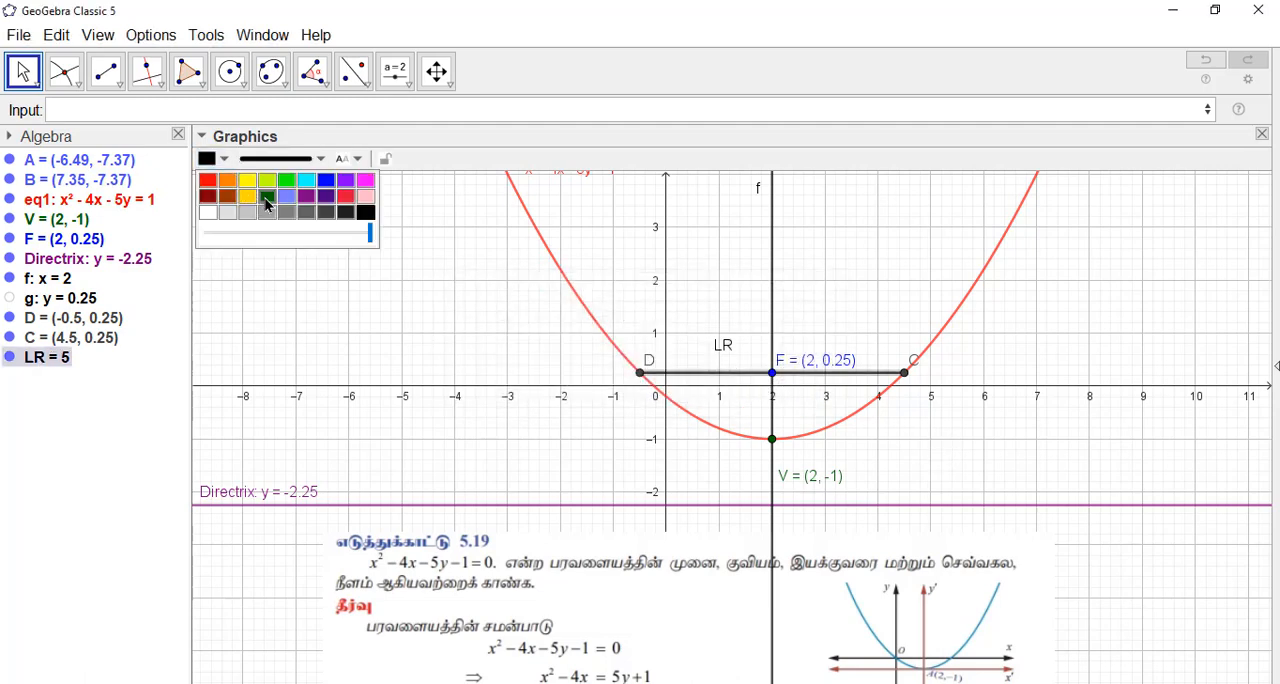
pyautogui.click(229, 198)
pyautogui.click(954, 449)
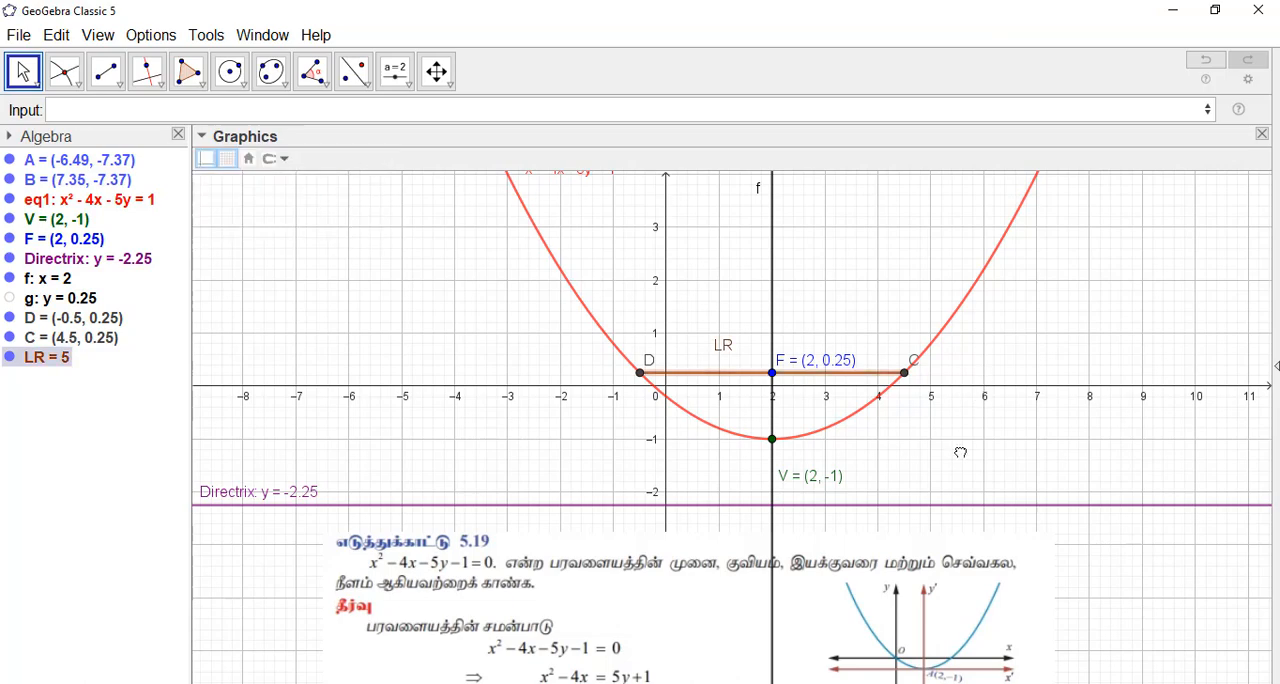
# Step: Shade the inside of the parabola with a semi-transparent red fill
pyautogui.scroll(1, 958, 455)
pyautogui.scroll(-2, 958, 455)
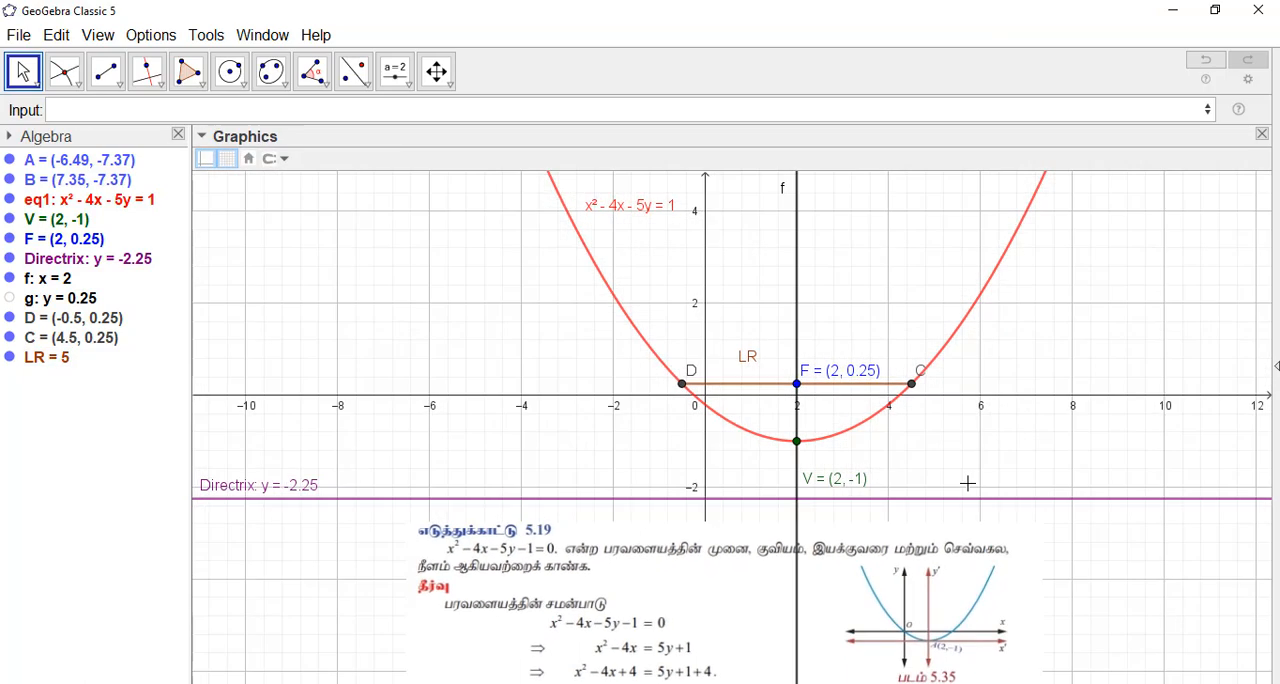
pyautogui.scroll(-1, 1035, 436)
pyautogui.scroll(-1, 1035, 436)
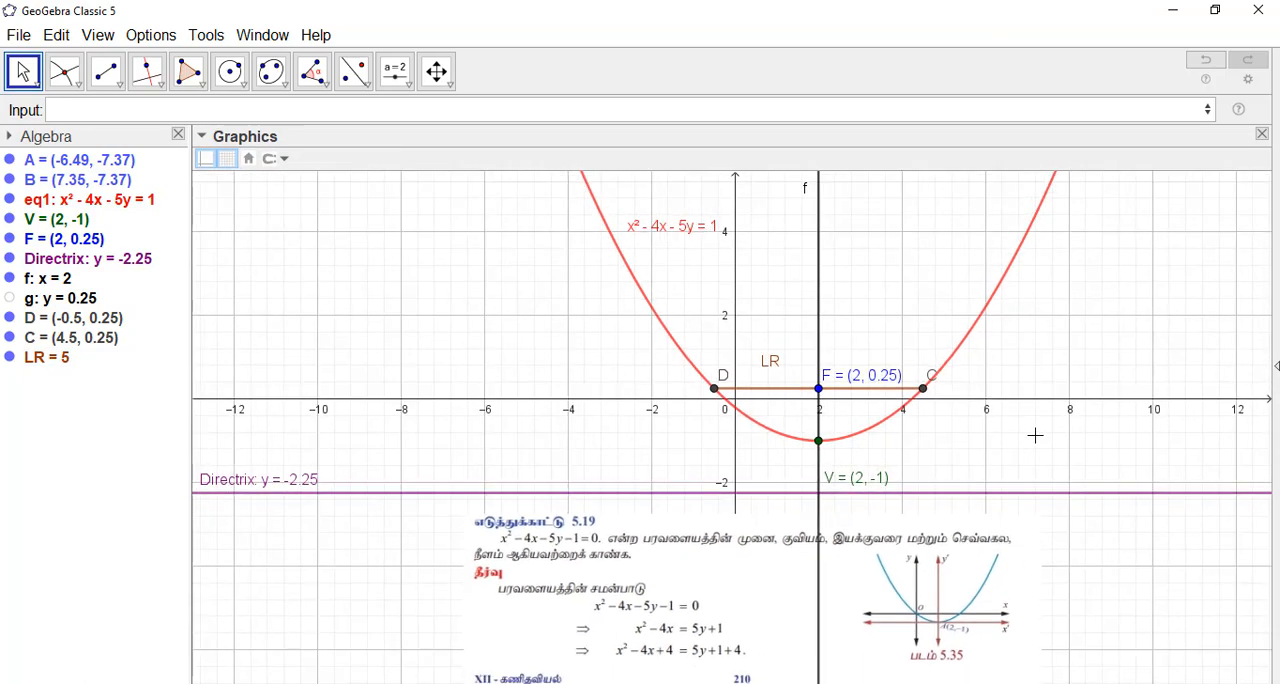
pyautogui.click(977, 334)
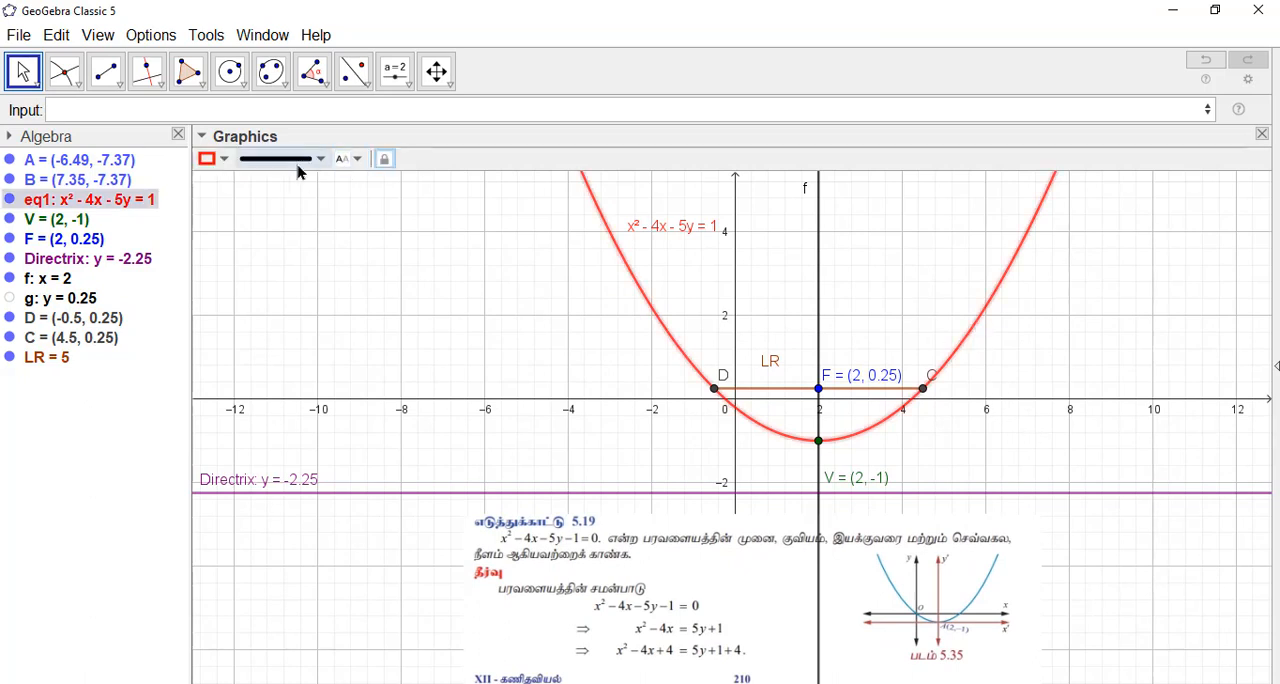
pyautogui.click(214, 159)
pyautogui.click(243, 236)
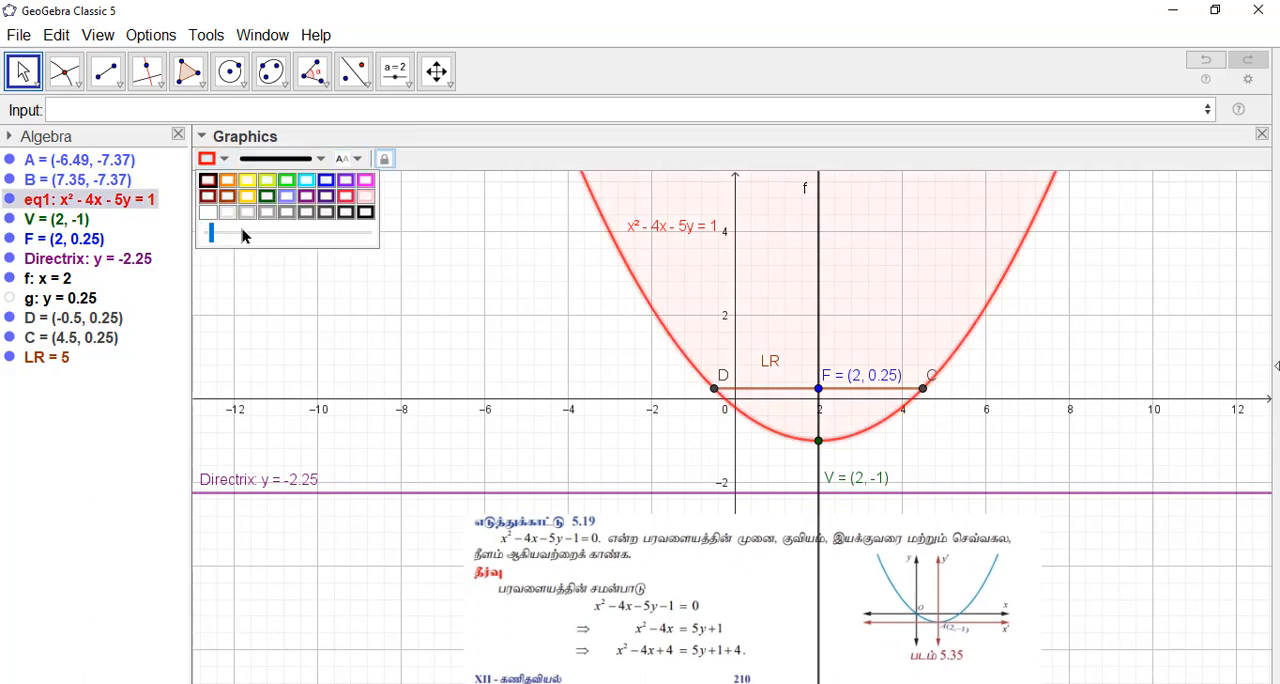
pyautogui.click(252, 238)
pyautogui.click(264, 239)
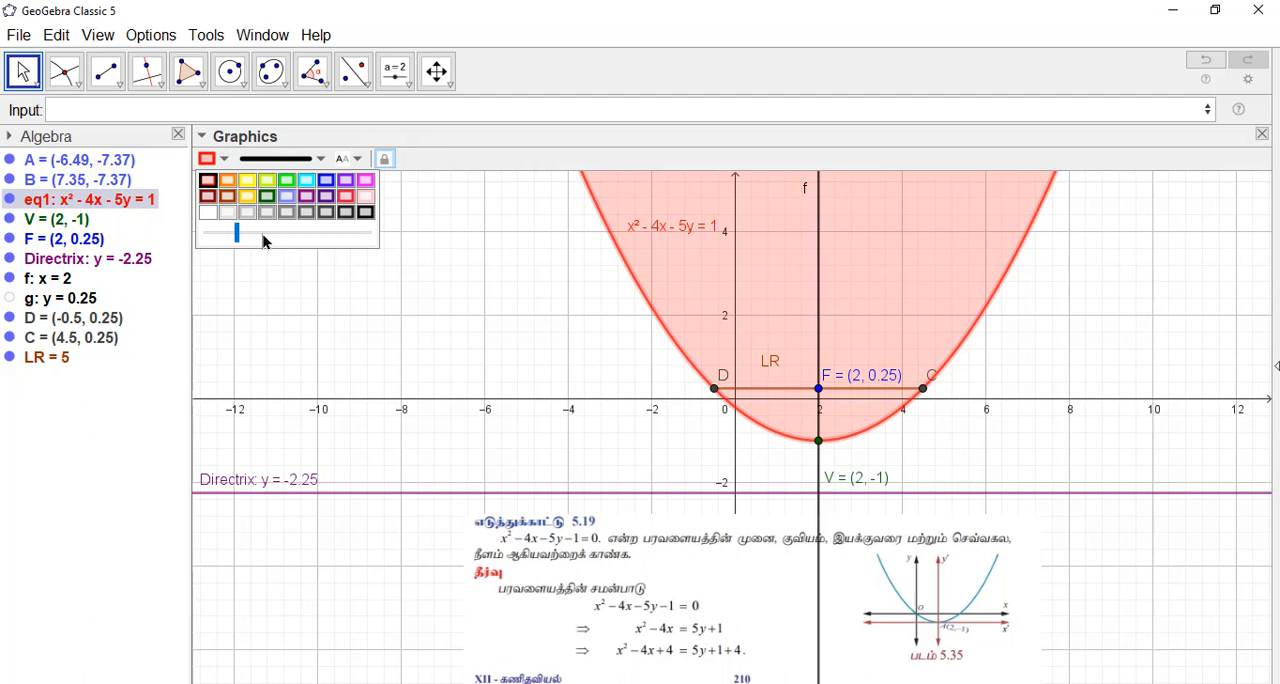
pyautogui.click(463, 322)
# Step: Move the example 5.19 image down and to the left, away from the directrix
pyautogui.moveTo(858, 606); pyautogui.dragTo(658, 683)
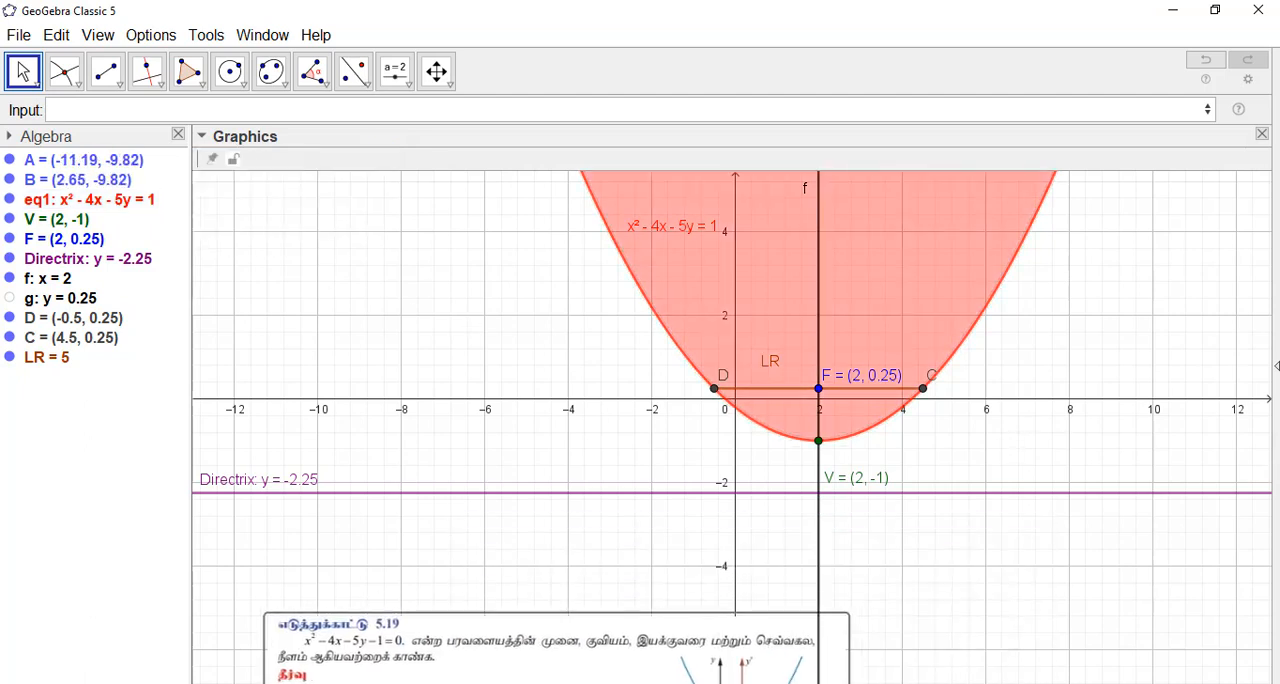
pyautogui.moveTo(1037, 429); pyautogui.dragTo(934, 474)
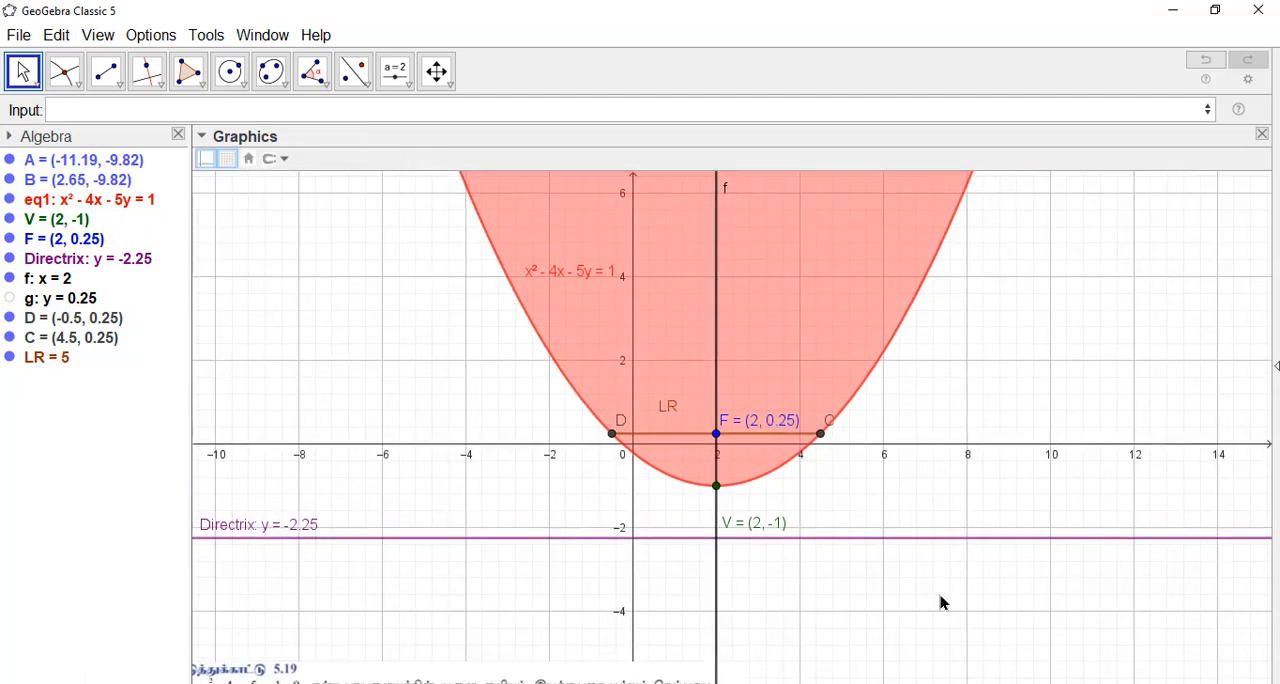
# Step: Change the parabola's equation to x² + 4x - 5y - 1 = 0
pyautogui.click(94, 202)
pyautogui.click(110, 202)
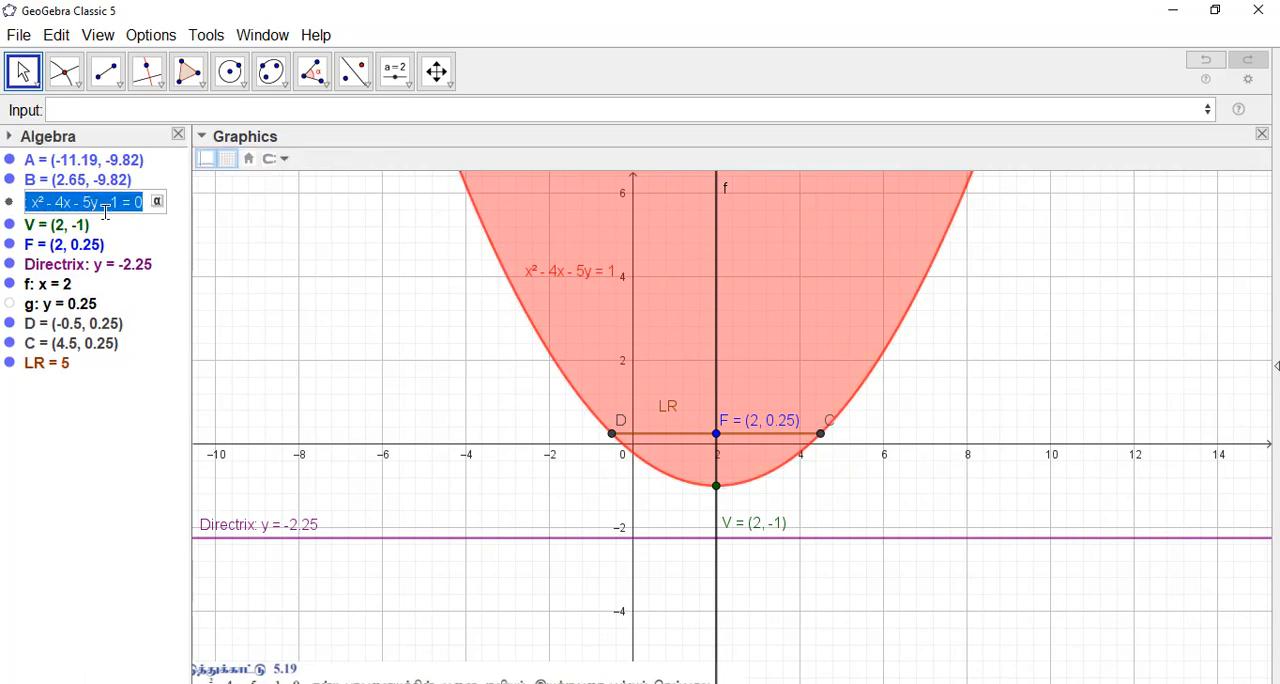
pyautogui.click(66, 202)
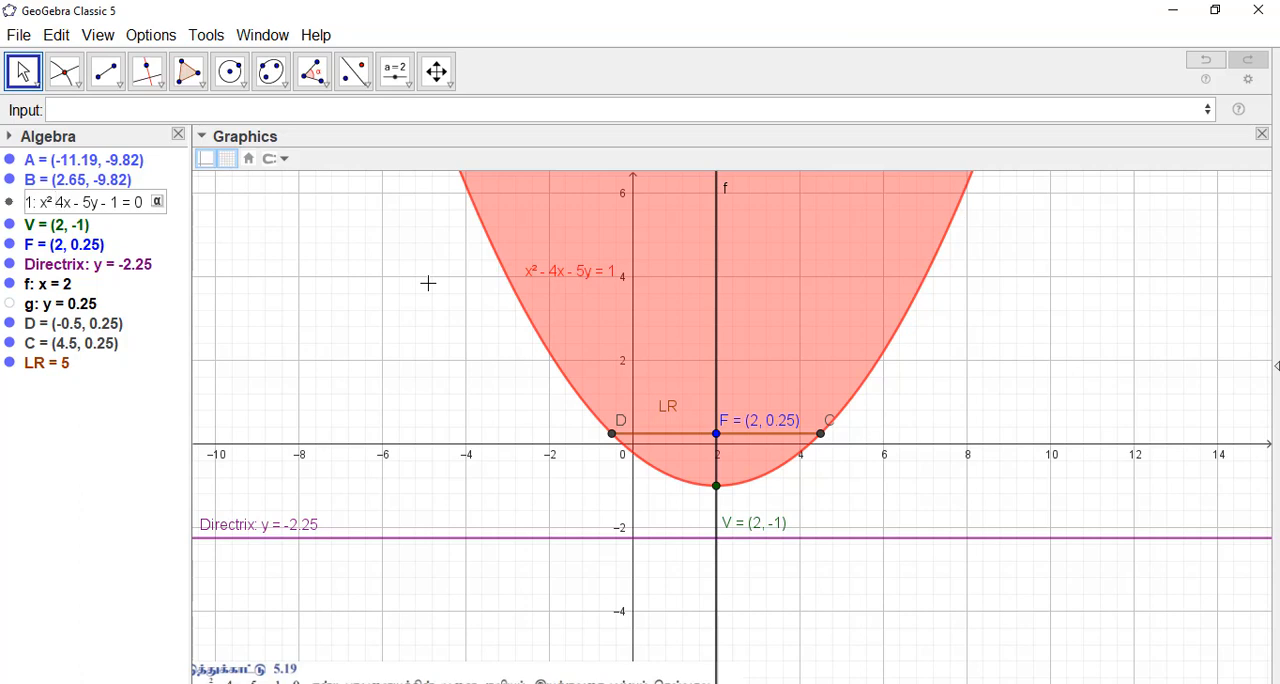
pyautogui.write('+')
pyautogui.press('Return')
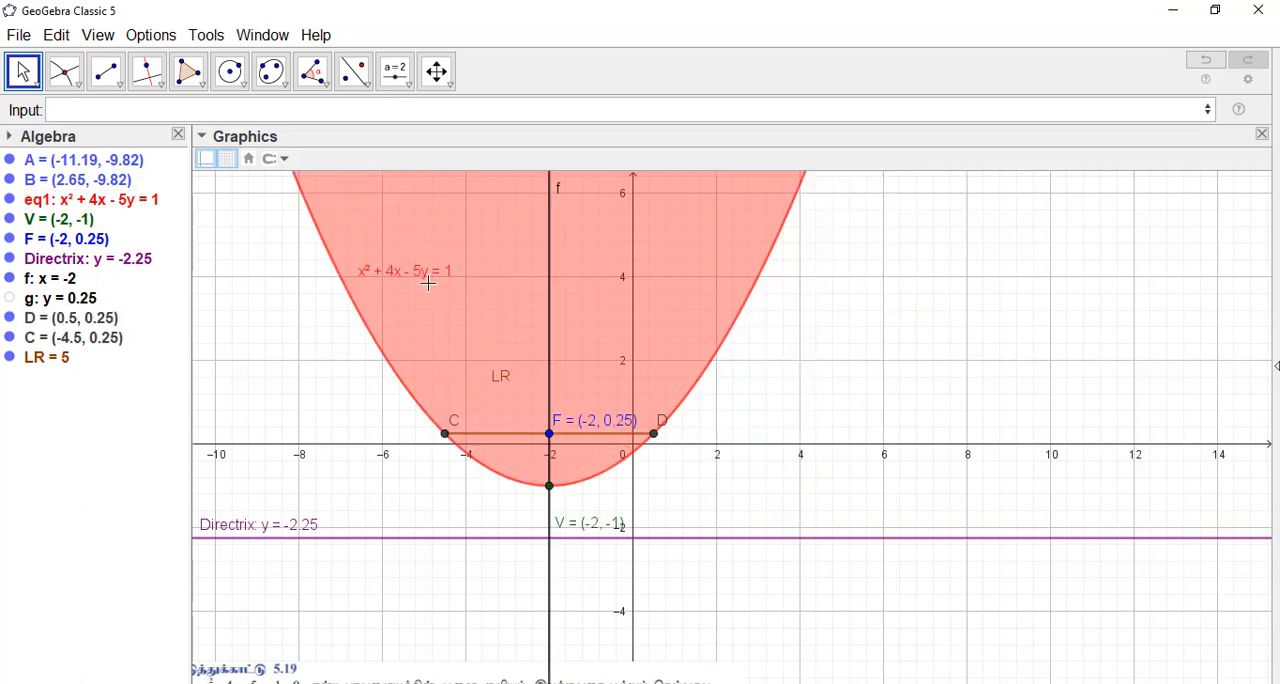
# Step: Change the sign of the 5y term so the parabola's equation reads x² + 4x + 5y - 1 = 0
pyautogui.click(140, 202)
pyautogui.click(118, 202)
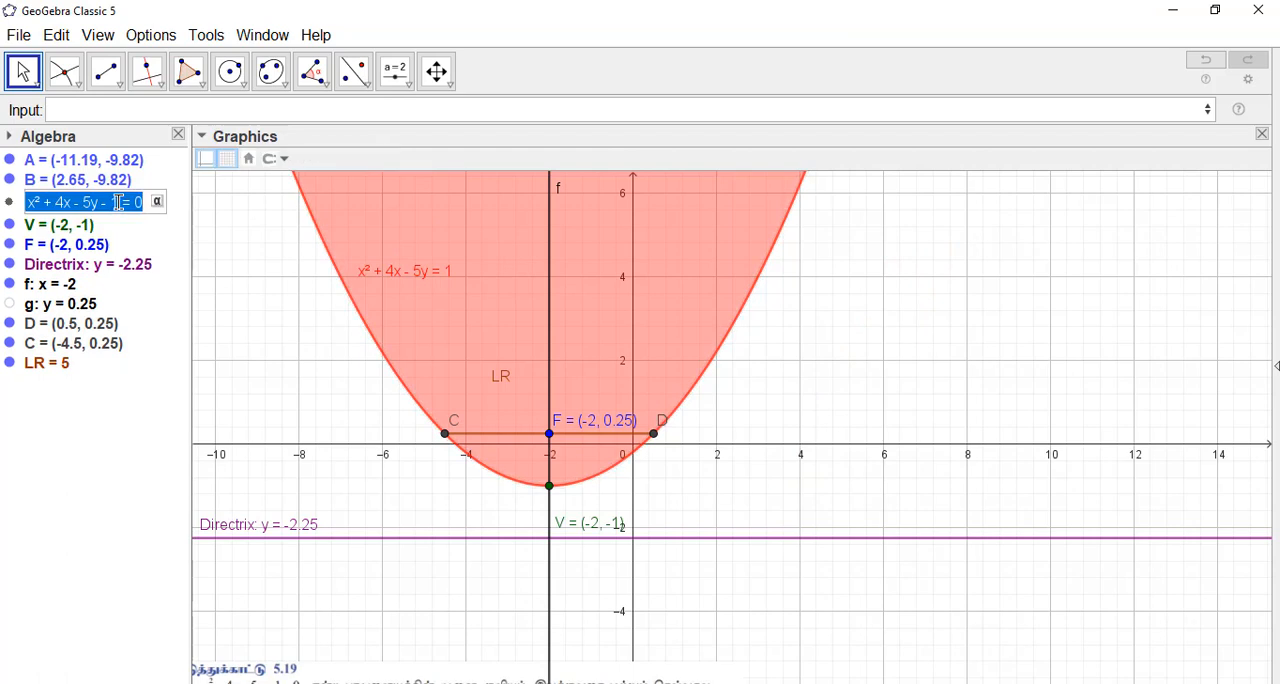
pyautogui.click(86, 202)
pyautogui.press('BackSpace')
pyautogui.press('BackSpace')
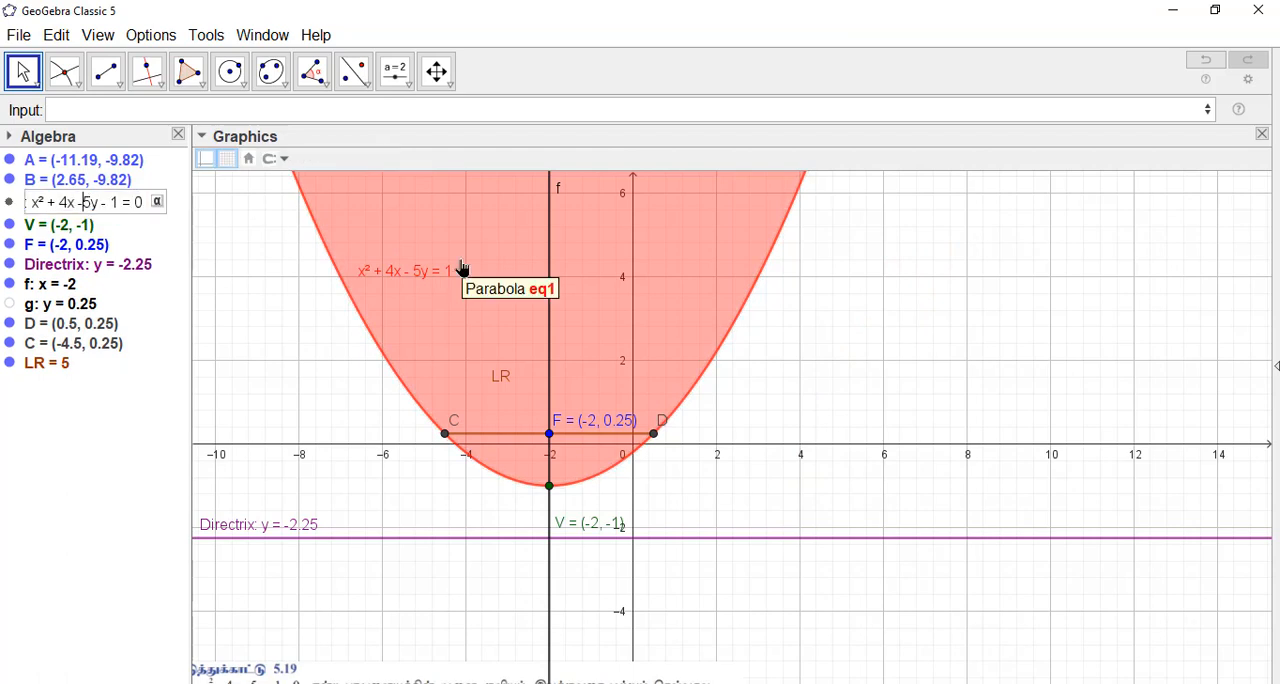
pyautogui.write('+')
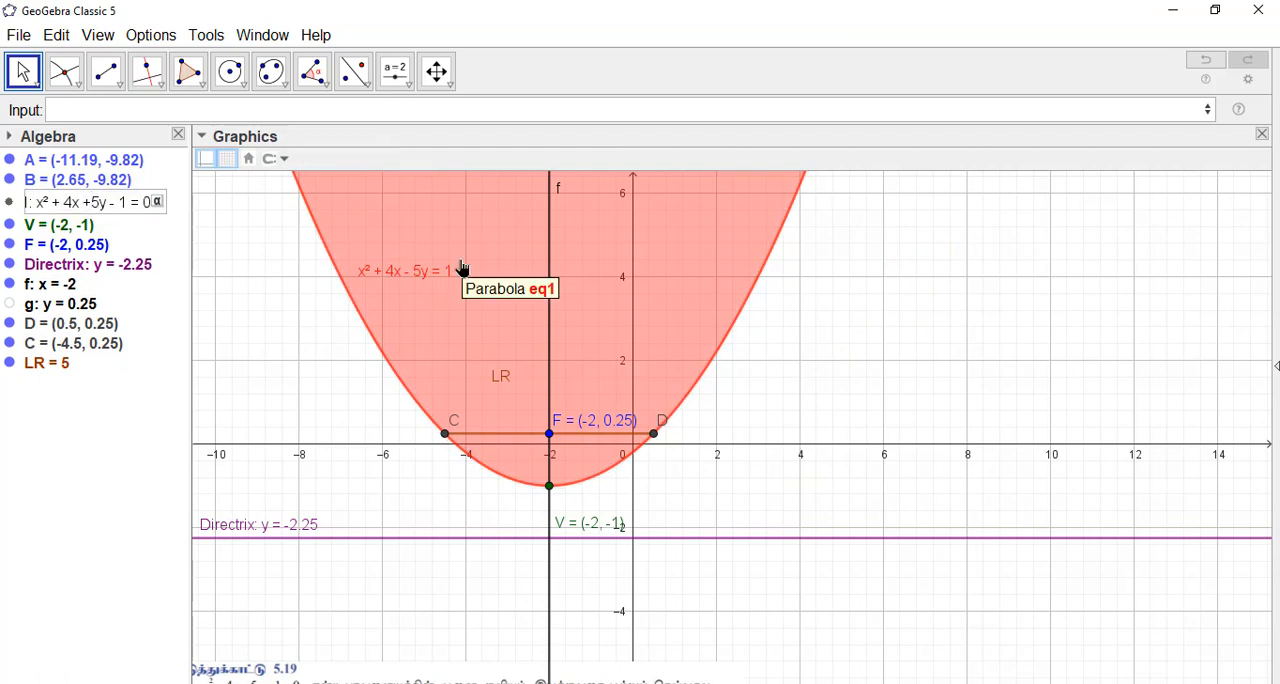
pyautogui.press('Return')
# Step: Undo the last view shift and the sign change of the 5y term
pyautogui.moveTo(908, 546); pyautogui.dragTo(1035, 403)
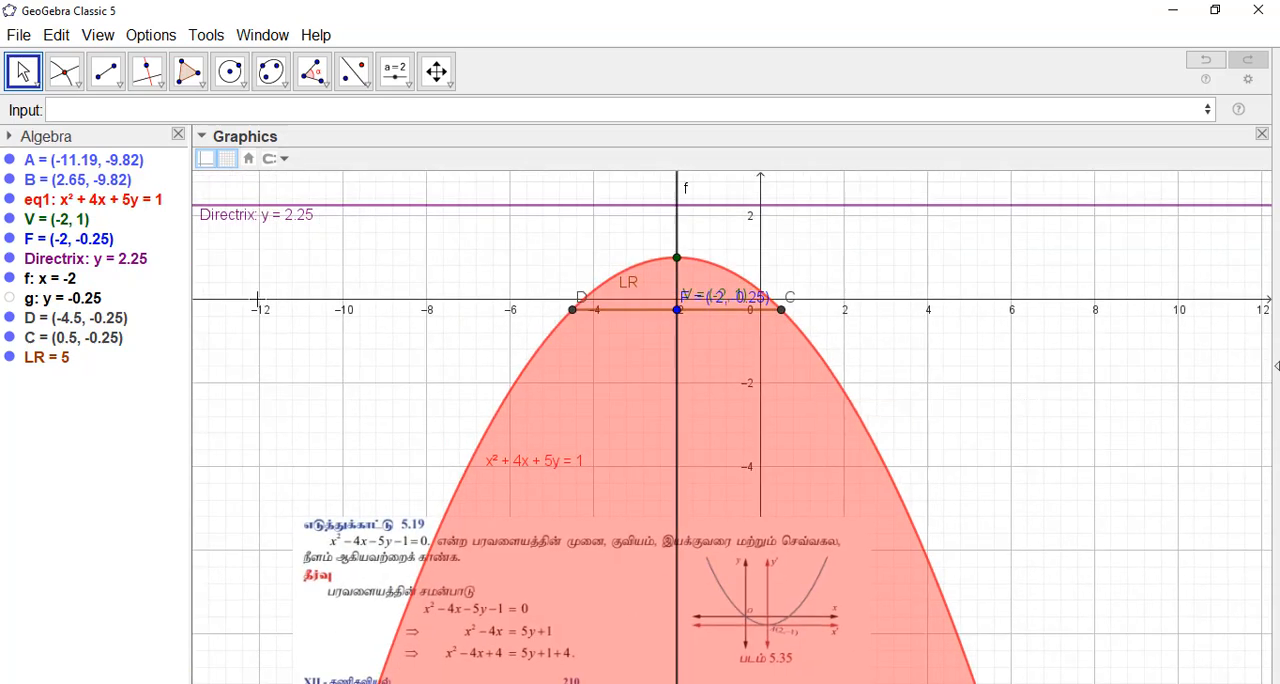
pyautogui.click(1205, 60)
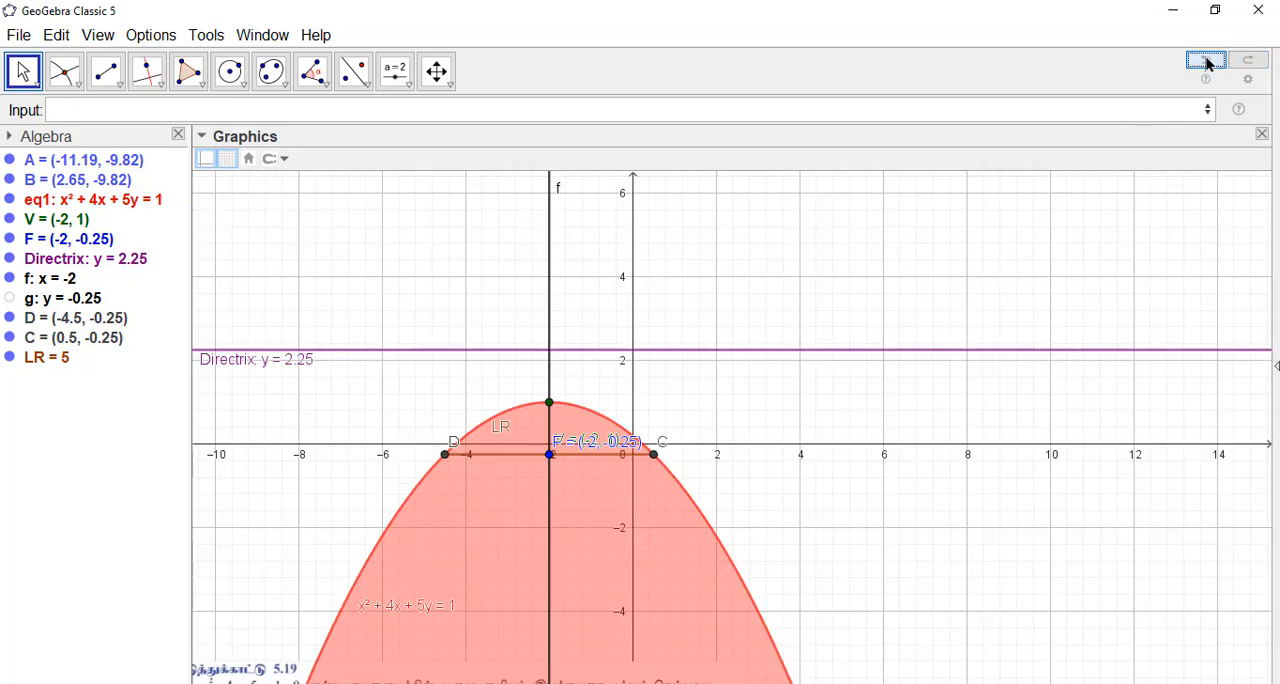
pyautogui.click(1207, 64)
# Step: Reposition the example 5.19 image below the directrix and well to the left of the parabola's axis
pyautogui.moveTo(645, 572); pyautogui.dragTo(947, 453)
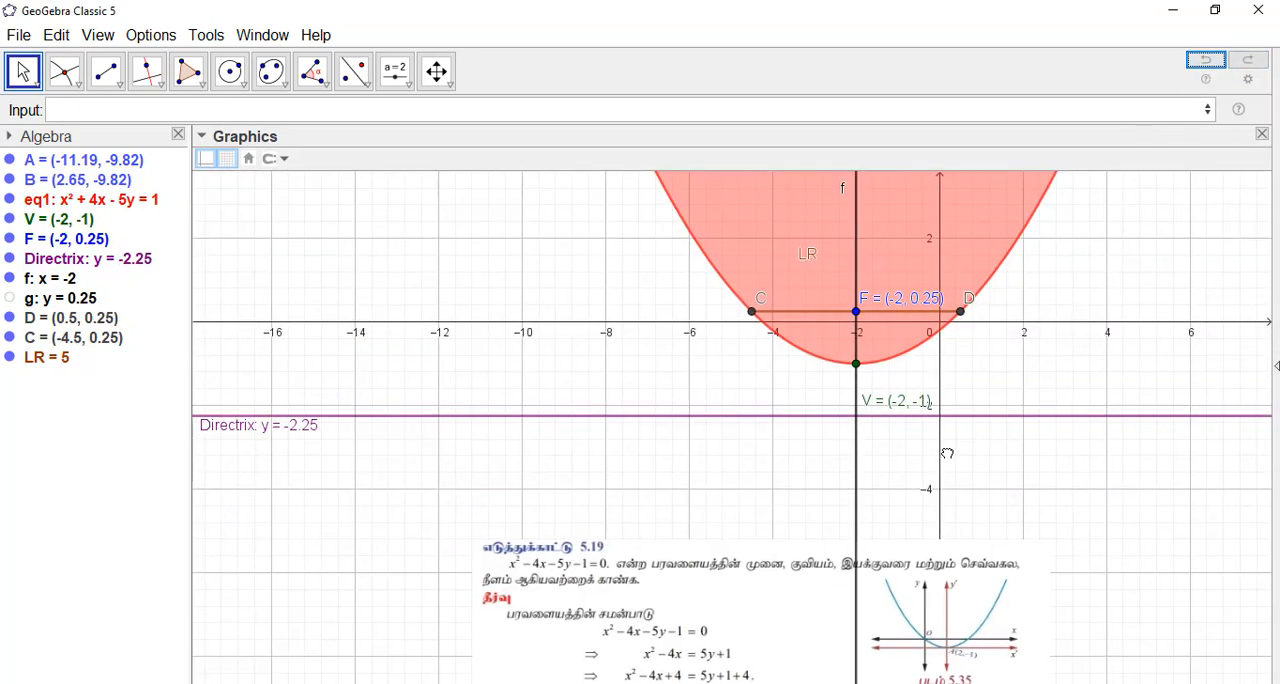
pyautogui.moveTo(757, 643); pyautogui.dragTo(665, 545)
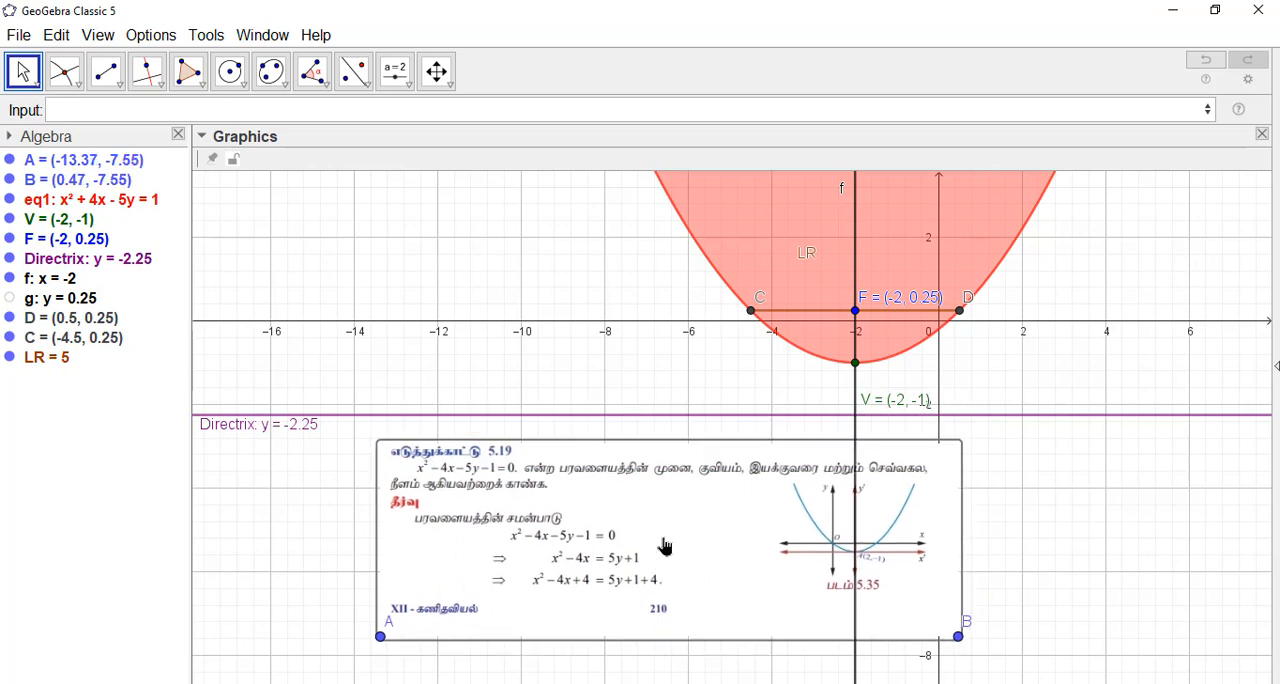
pyautogui.click(1032, 505)
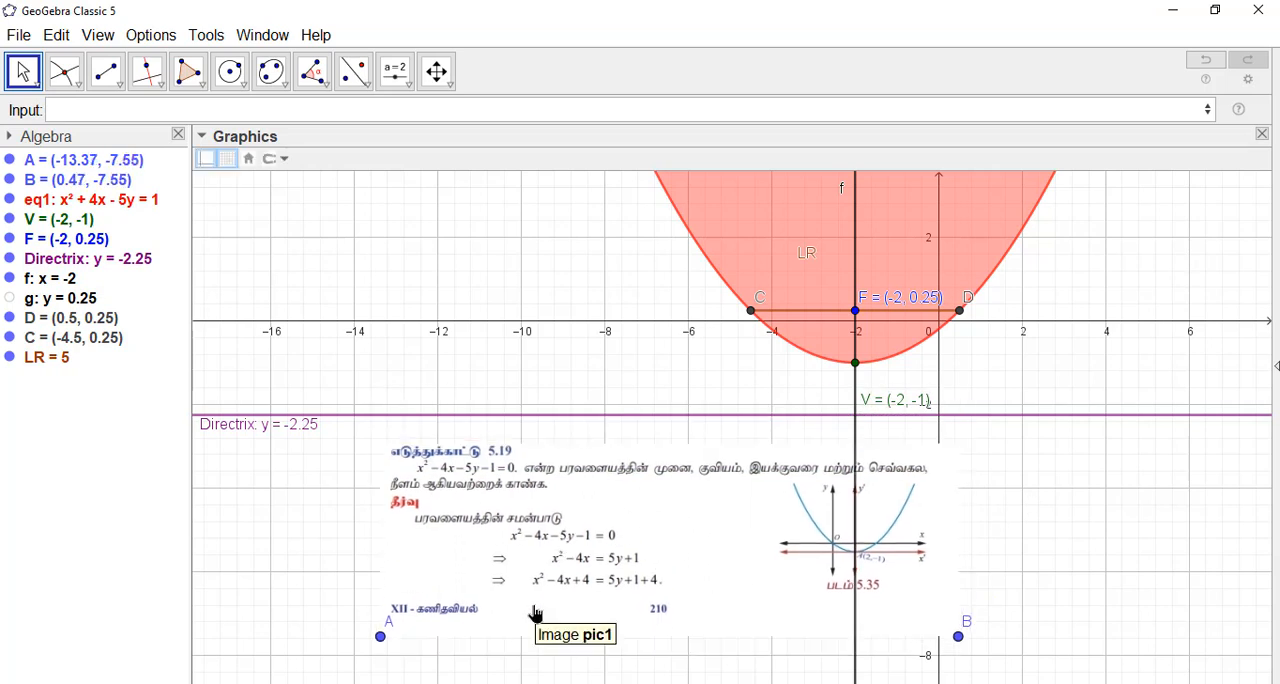
pyautogui.moveTo(635, 609); pyautogui.dragTo(204, 683)
pyautogui.moveTo(828, 494); pyautogui.dragTo(671, 611)
pyautogui.scroll(-1, 791, 475)
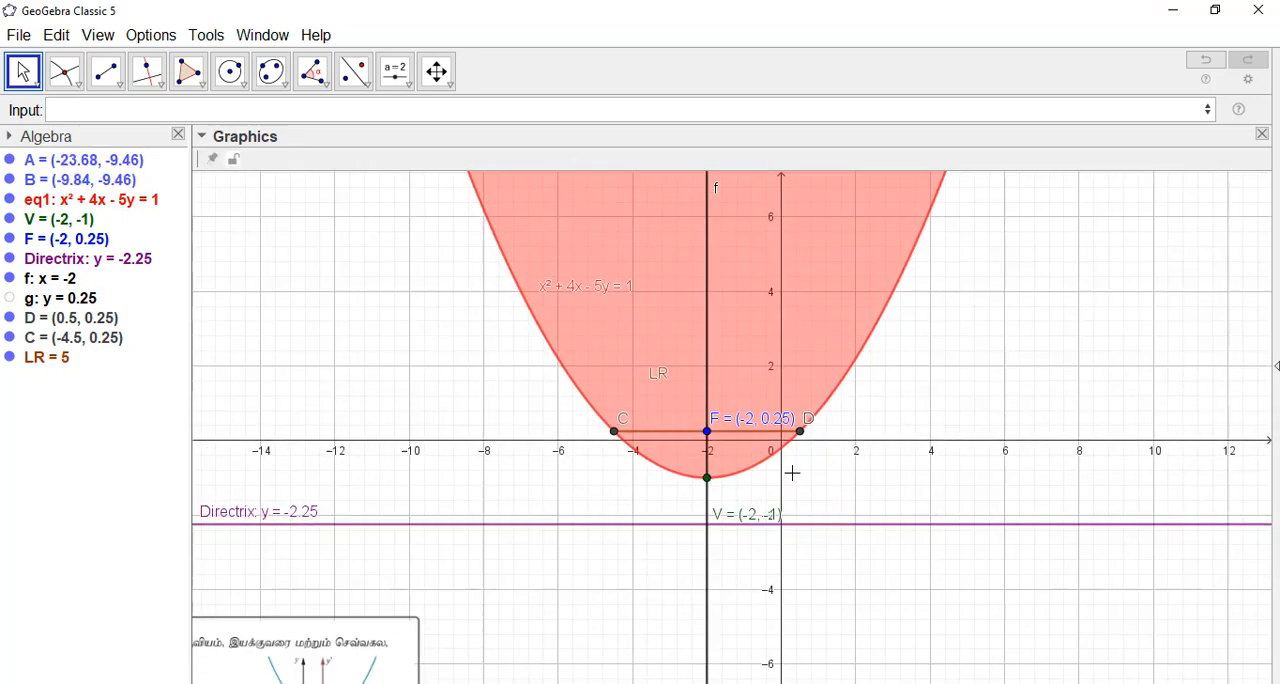
# Step: Move the focus label F above the latus rectum, clear of point D's label
pyautogui.scroll(-3, 791, 472)
pyautogui.moveTo(957, 480); pyautogui.dragTo(983, 429)
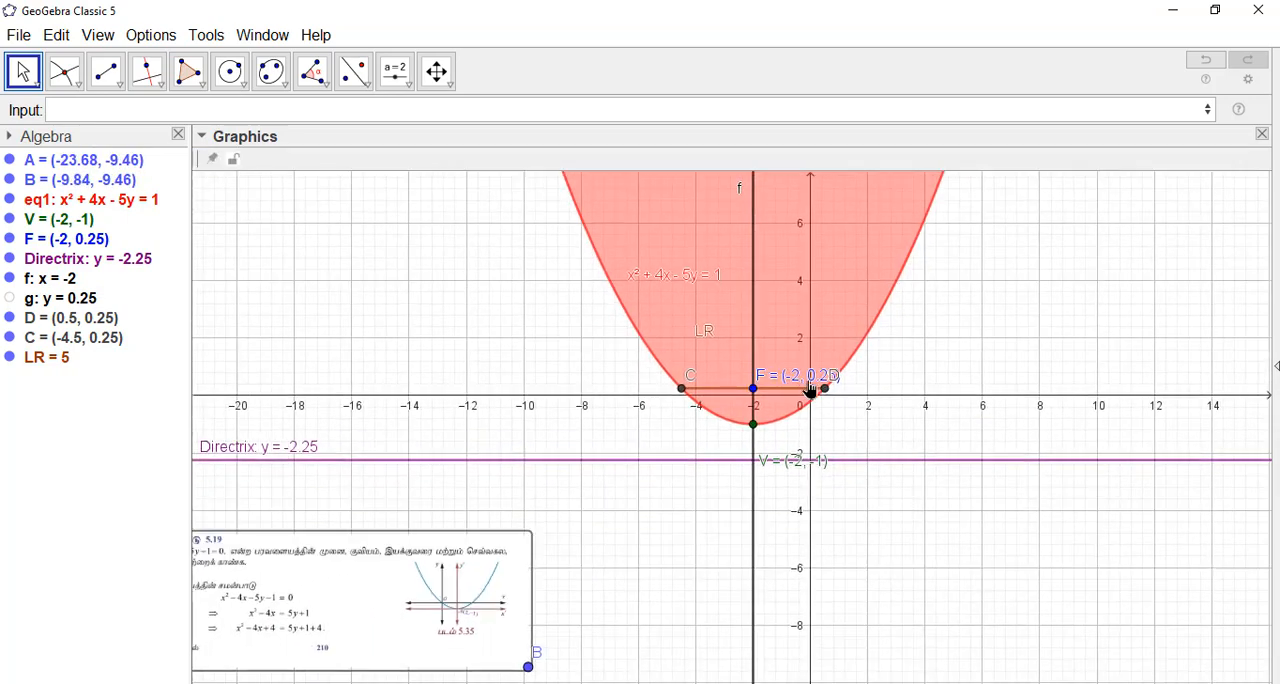
pyautogui.moveTo(810, 388); pyautogui.dragTo(765, 368)
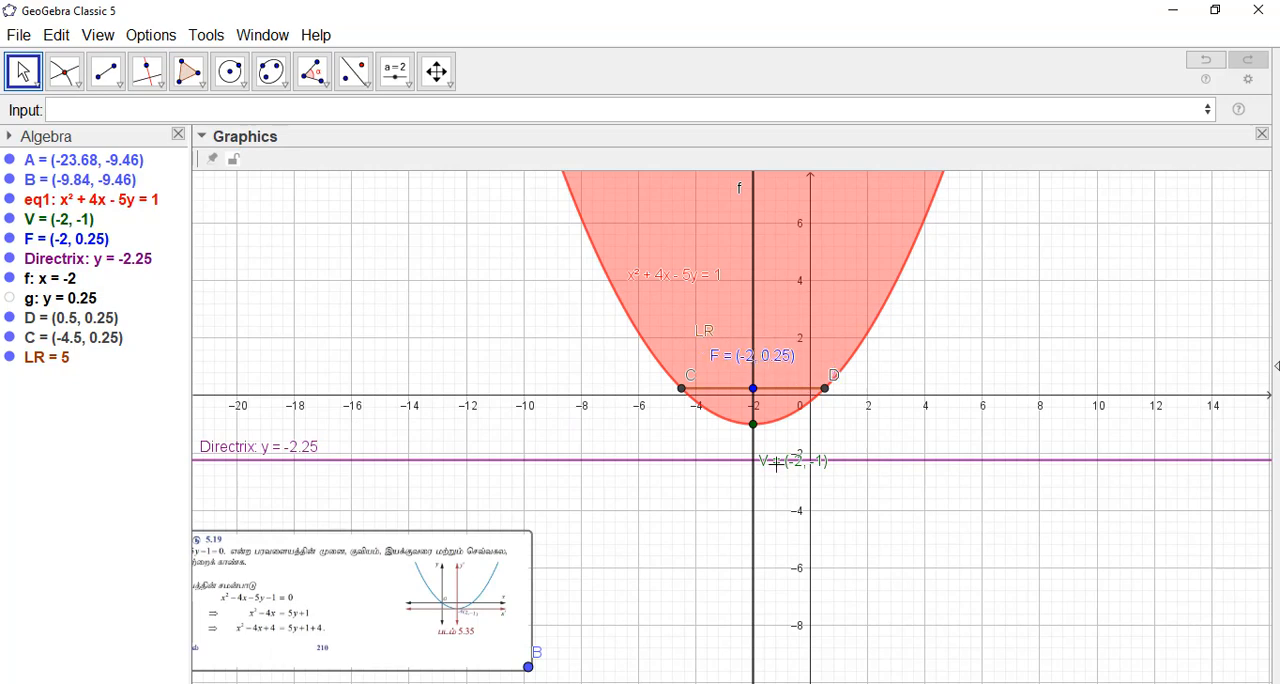
# Step: Shift the example 5.19 image rightward beneath the directrix so it is completely in view, and deselect it
pyautogui.moveTo(422, 574); pyautogui.dragTo(526, 570)
pyautogui.click(886, 558)
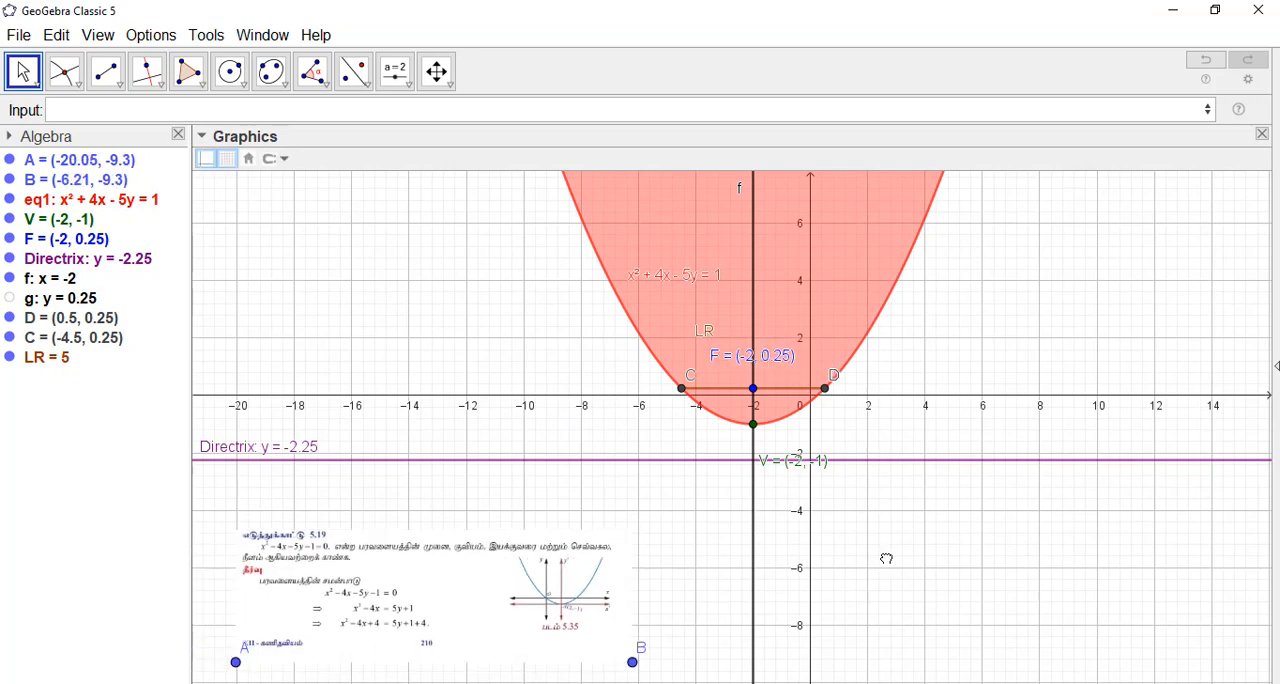